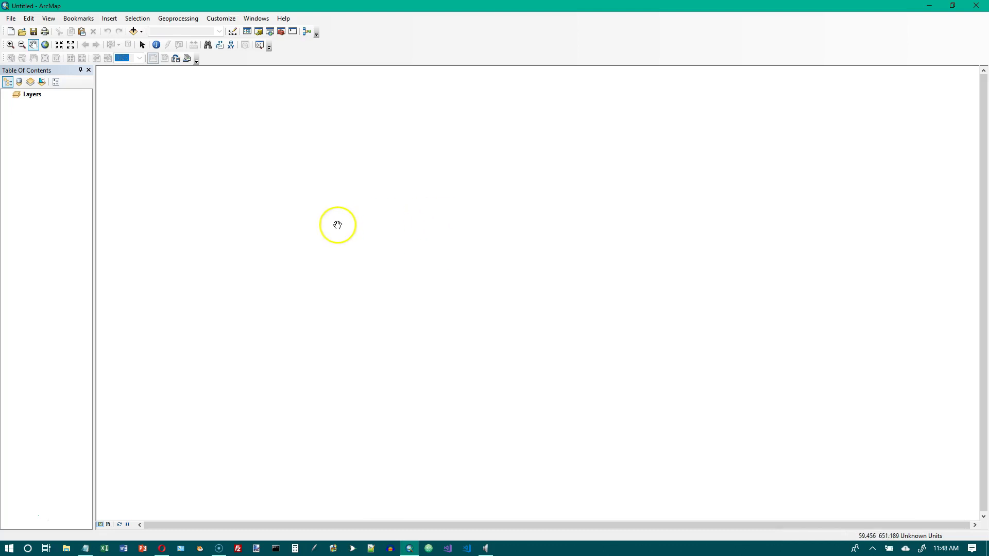
Save the map document as Tutorial2-8 in the GIS folder.
click(11, 18)
click(33, 66)
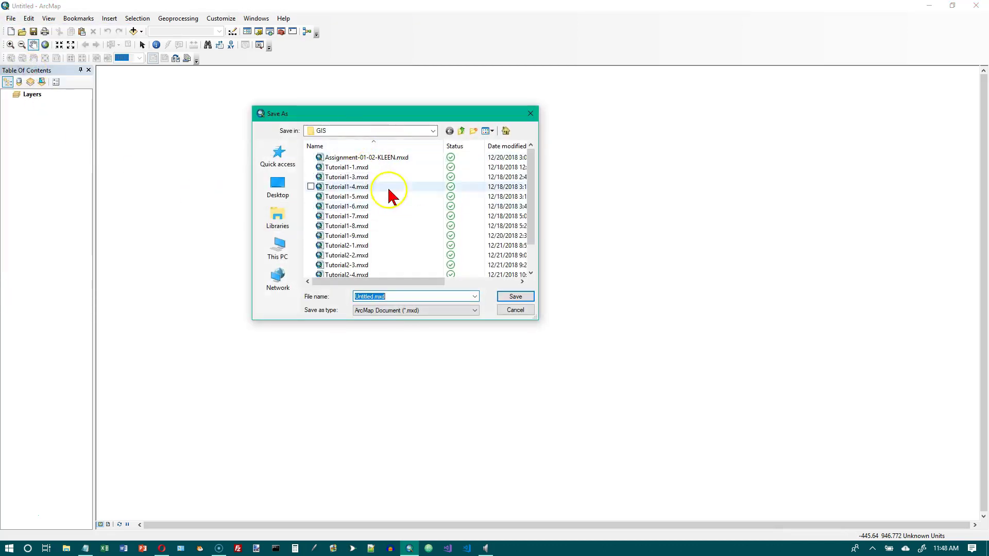
scroll(394, 208, down, 1)
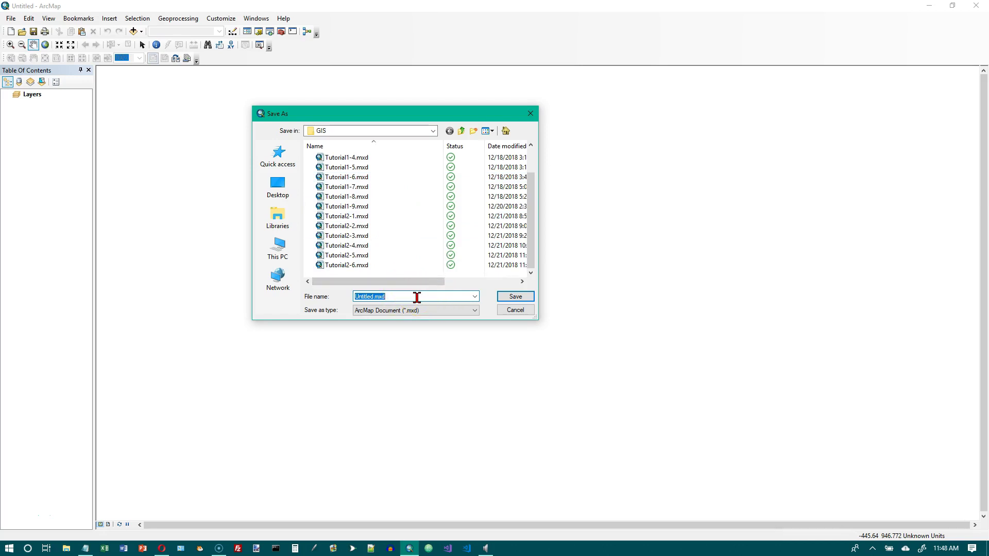
text(Tutorial2-8)
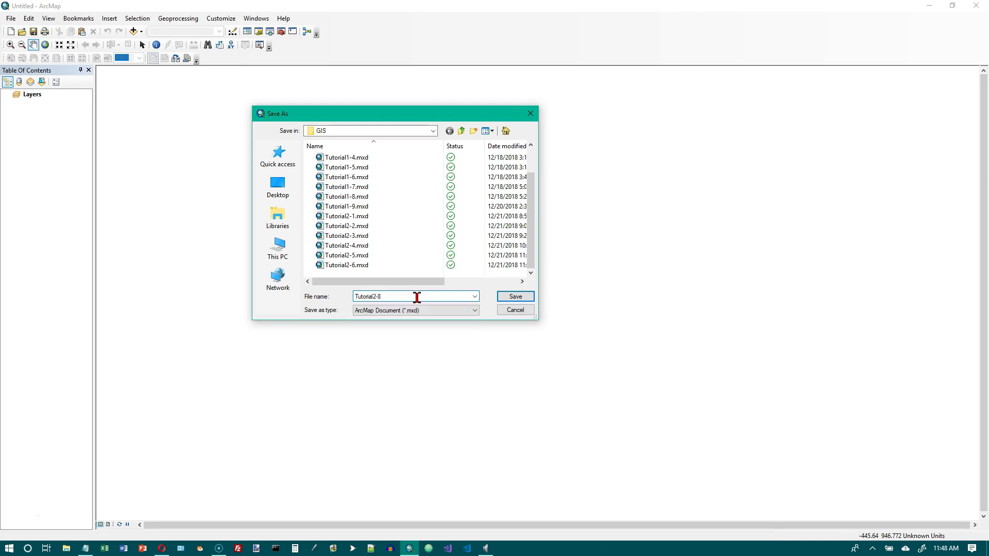
key(Return)
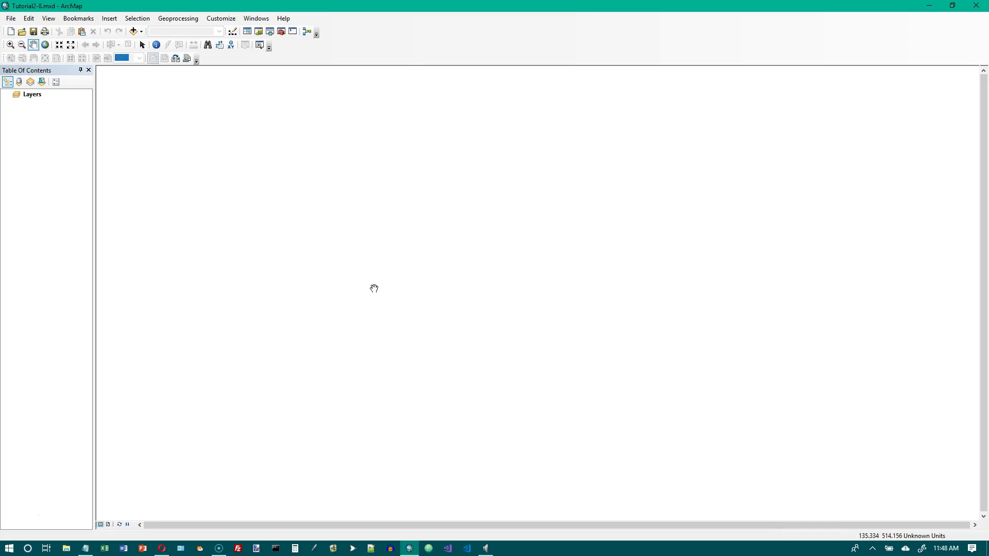
Add a new group layer to the Layers data frame and name it NYC Fire.
right_click(32, 98)
click(60, 115)
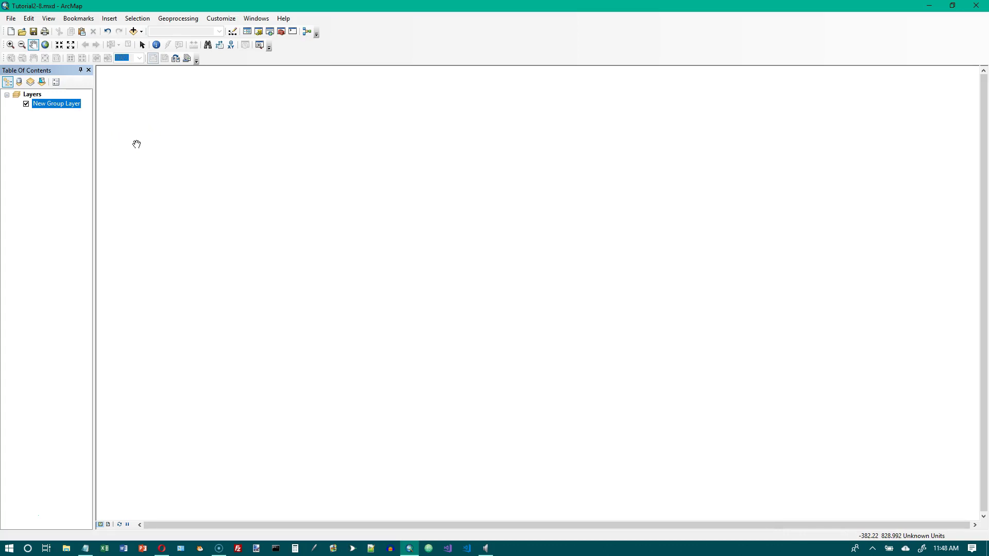
right_click(62, 103)
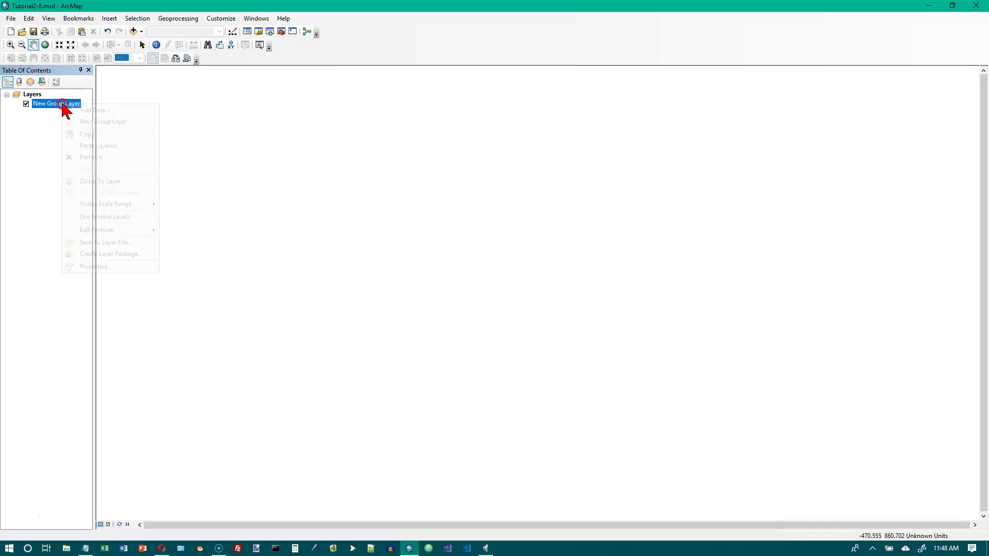
click(127, 266)
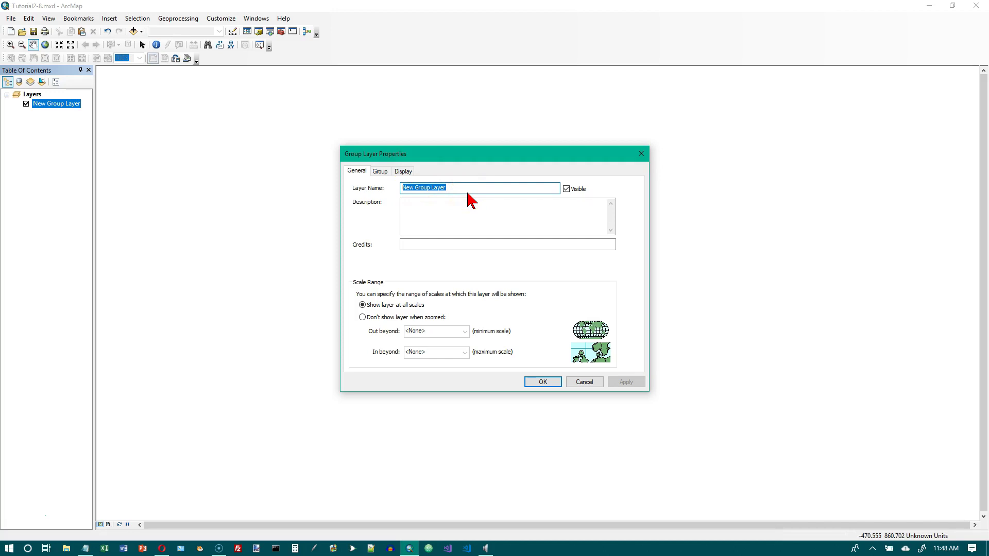
text(NYC Fire)
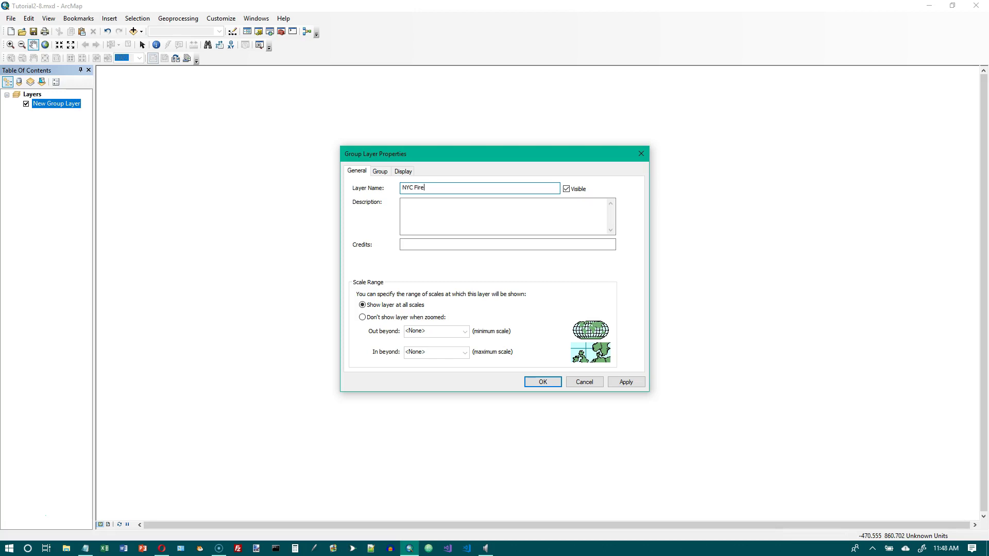
Enter "NYC Fire Houses and Population" as the group layer's description.
click(447, 206)
text(NY)
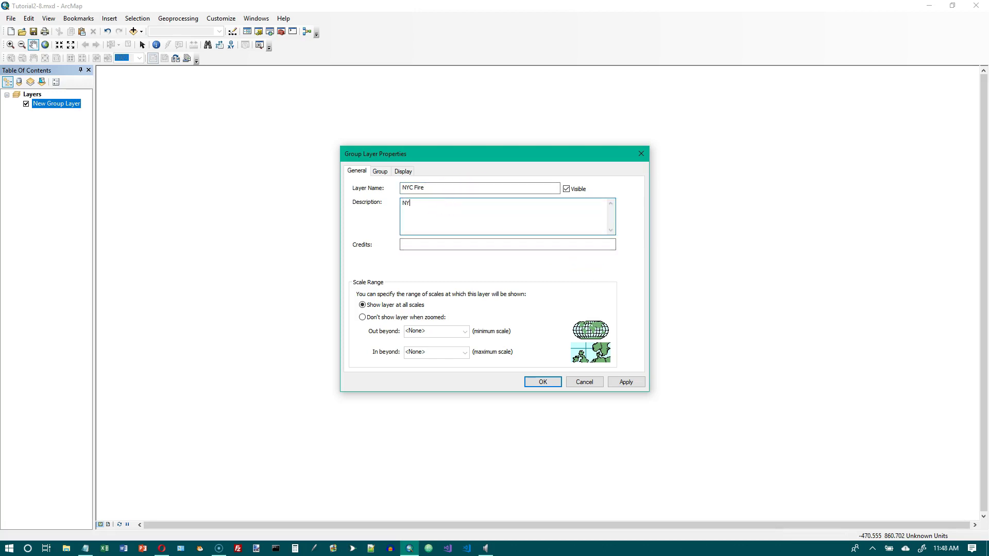
text(C Fire Houses and )
text(Poo)
text(pulation)
Add Boroughs, Facilities, FireCompanies and Water from NYC.gdb in the GIST1 Data folder to the group layer.
click(381, 172)
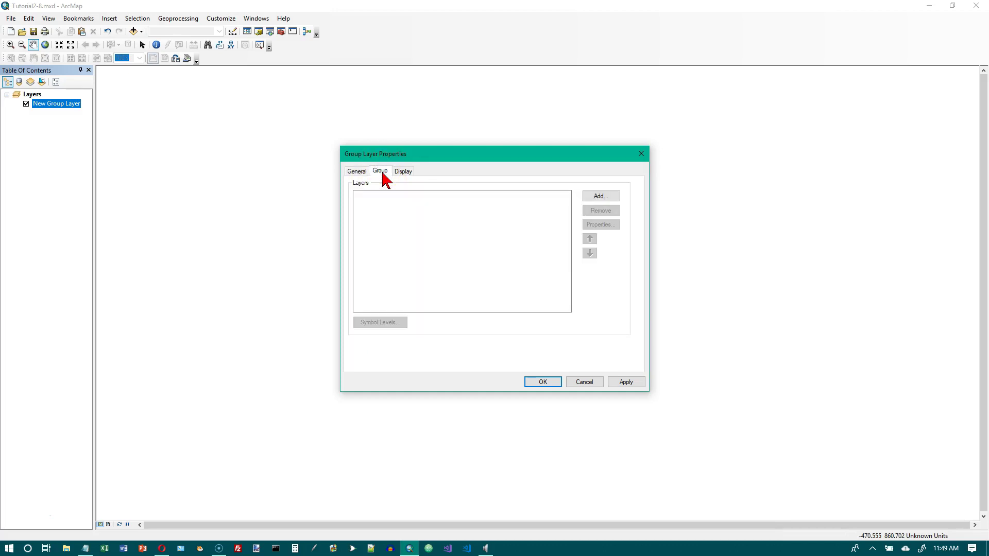
click(601, 197)
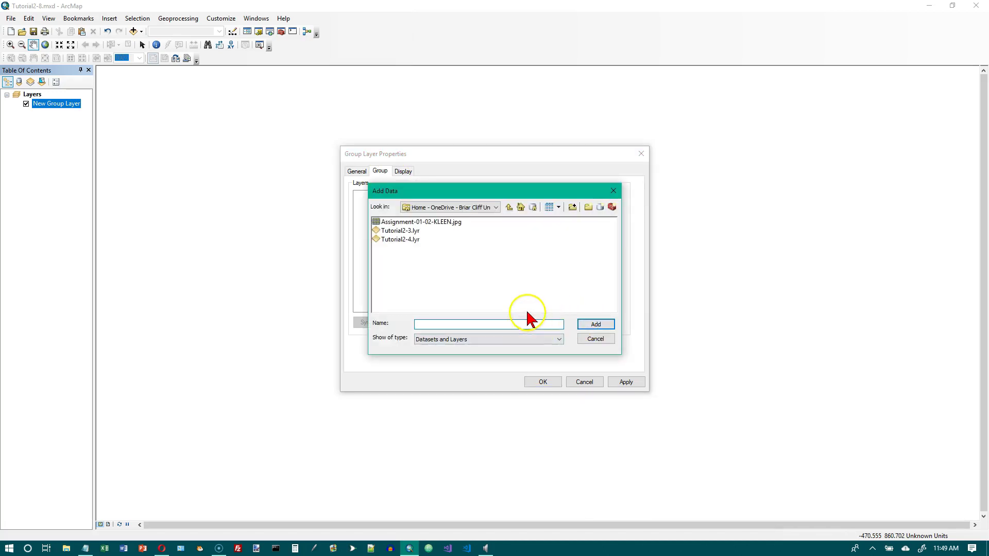
click(509, 207)
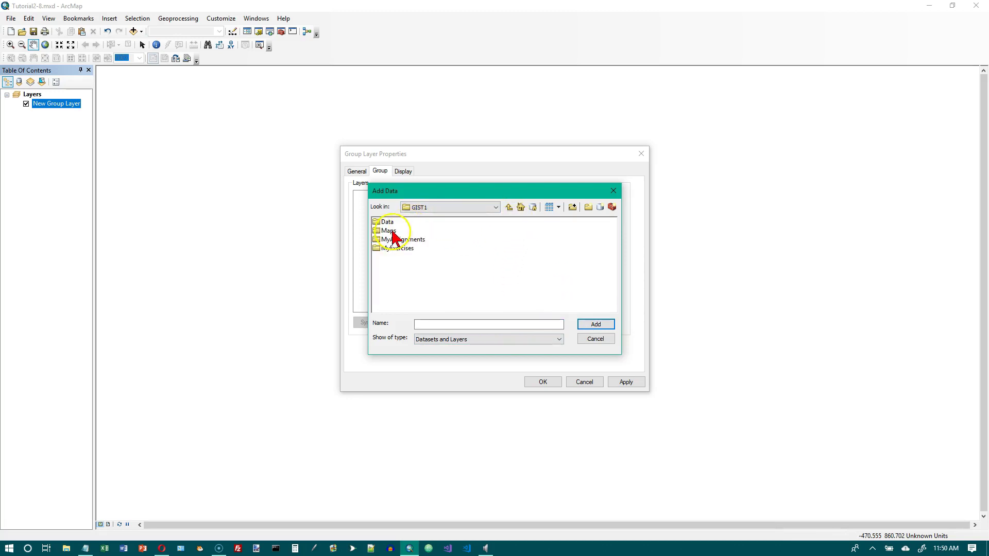
double_click(378, 223)
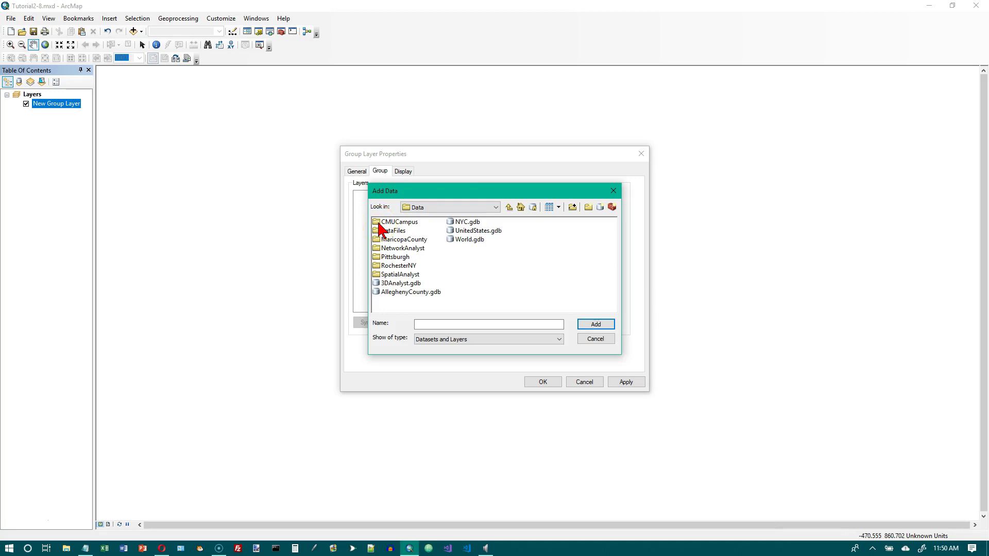
double_click(456, 225)
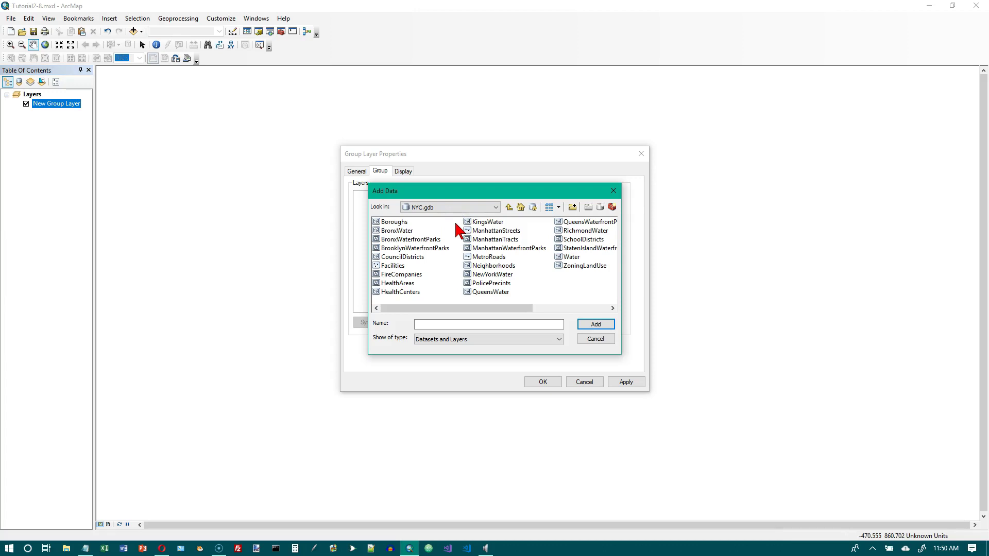
click(377, 223)
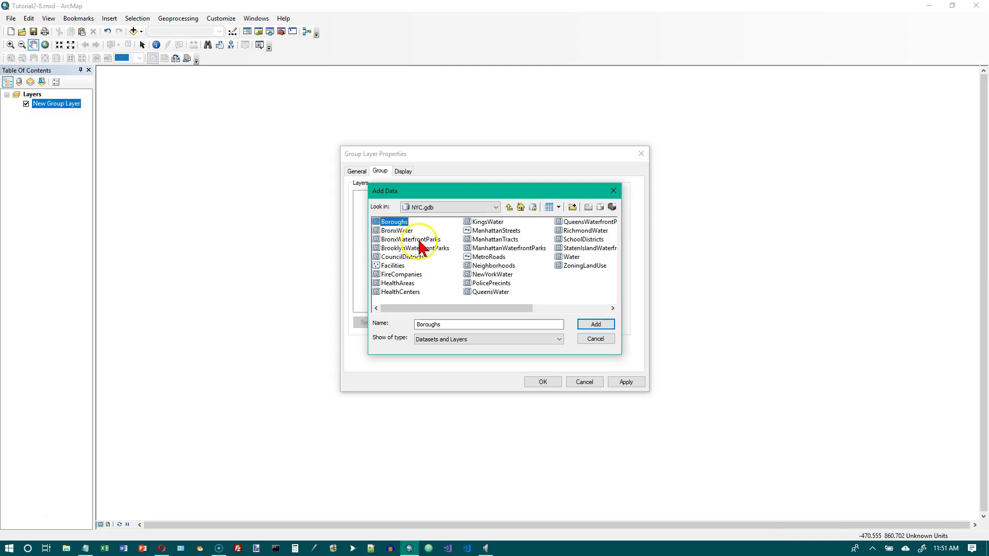
ctrl+click(399, 267)
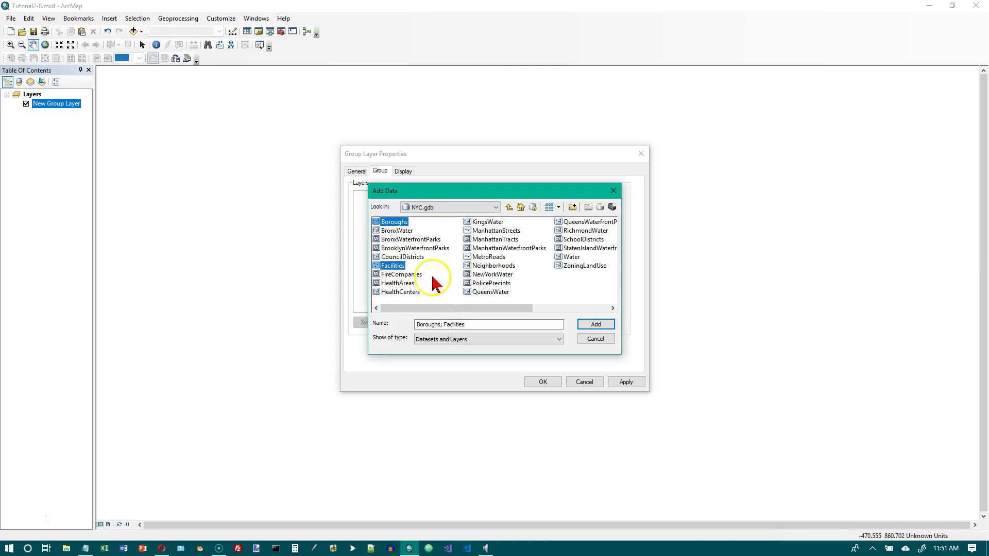
ctrl+click(410, 275)
ctrl+click(560, 260)
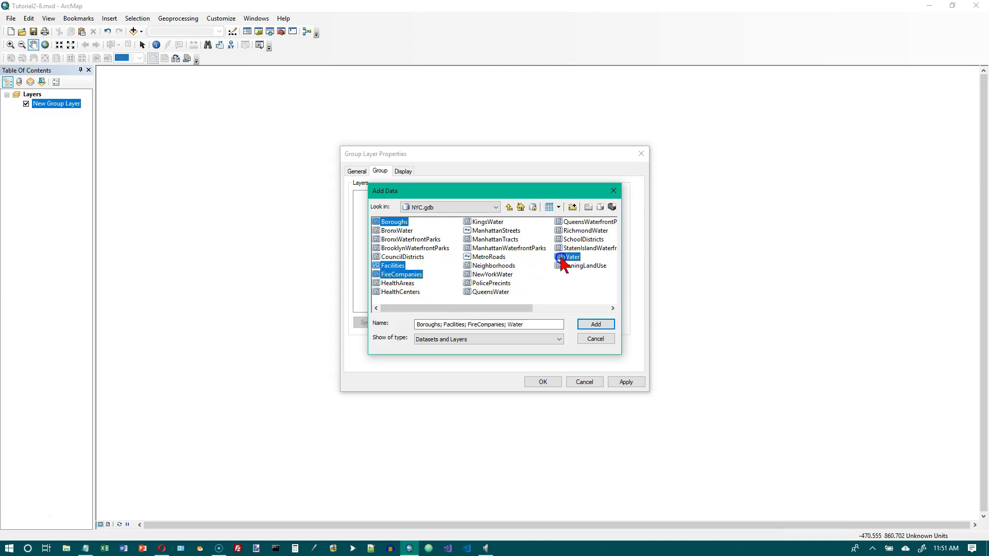
click(591, 324)
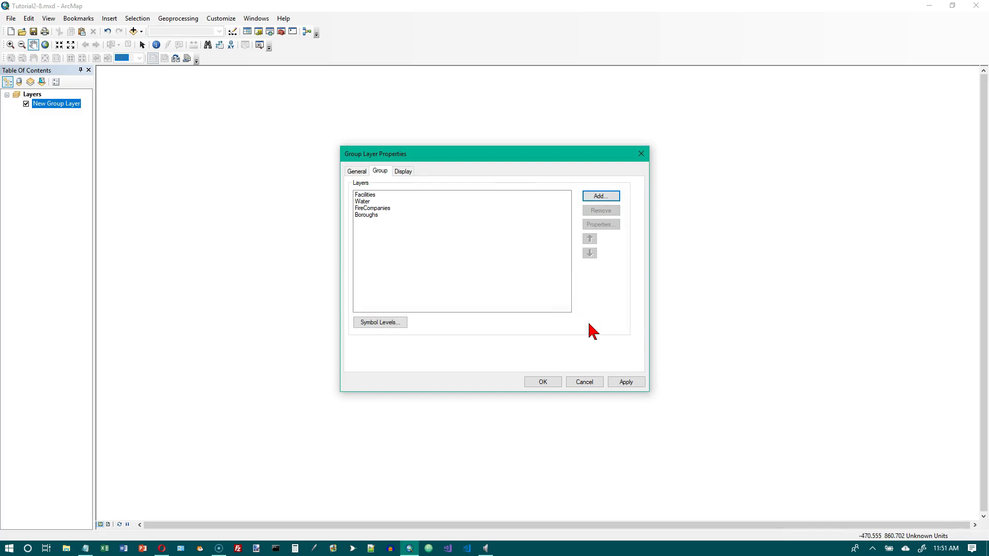
Reorder the group's layers with Boroughs first and Water last, and accept the group layer properties.
drag(593, 330, 603, 322)
mouse_move(480, 285)
mouse_down()
mouse_move(375, 231)
mouse_move(369, 217)
mouse_up()
click(368, 216)
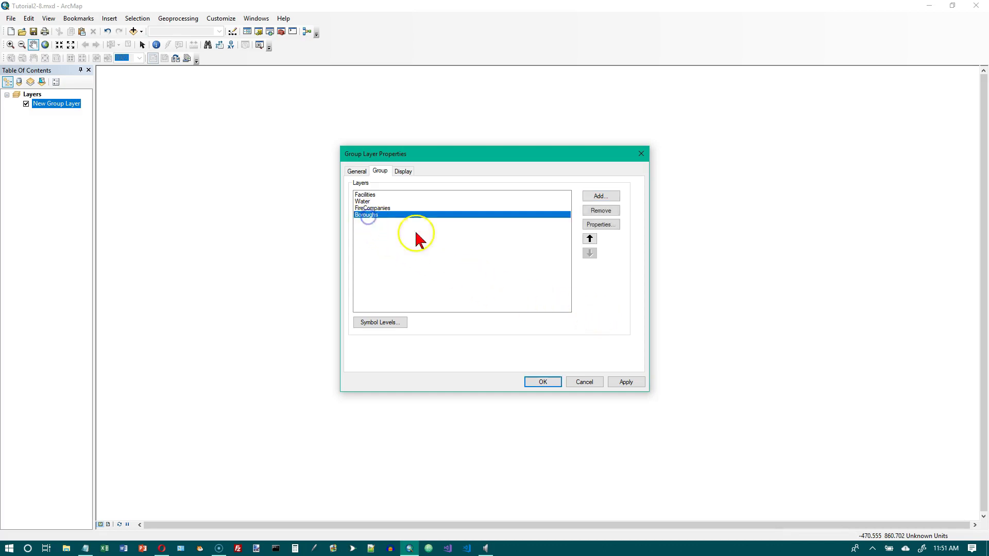
click(589, 239)
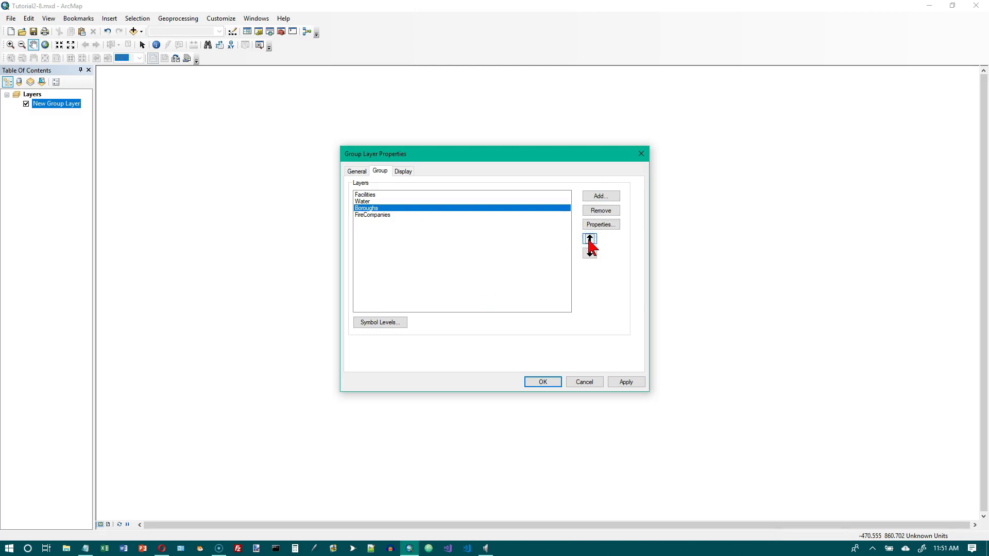
click(590, 239)
click(590, 239)
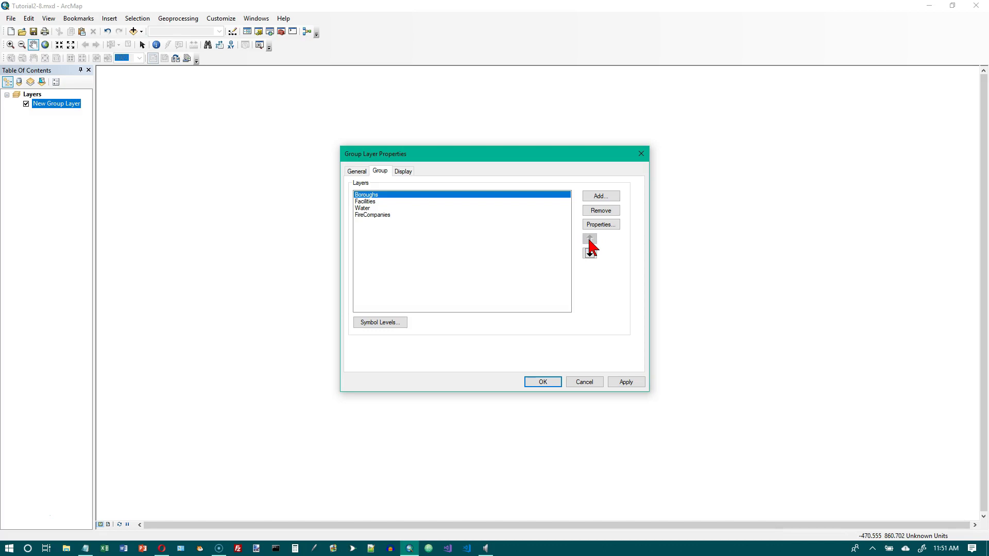
click(364, 209)
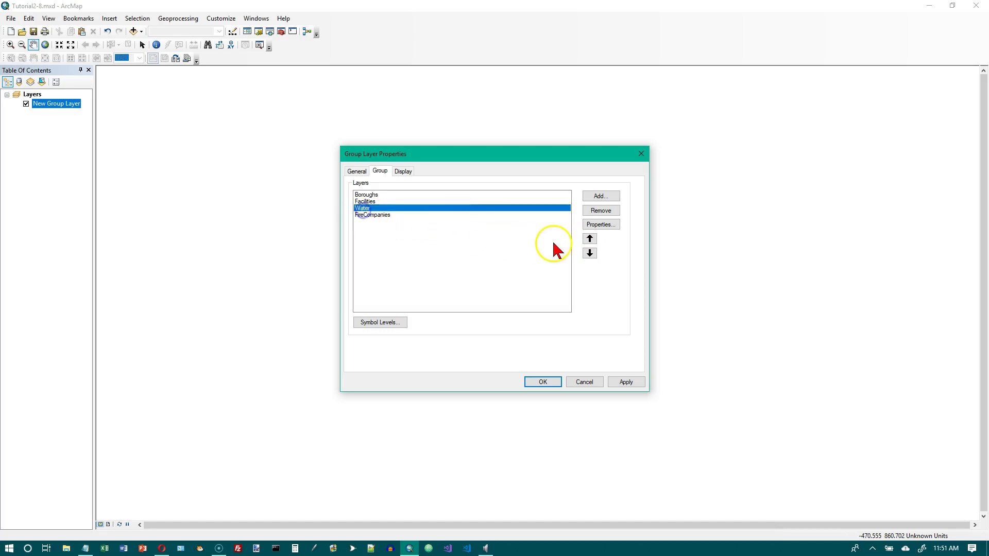
click(589, 253)
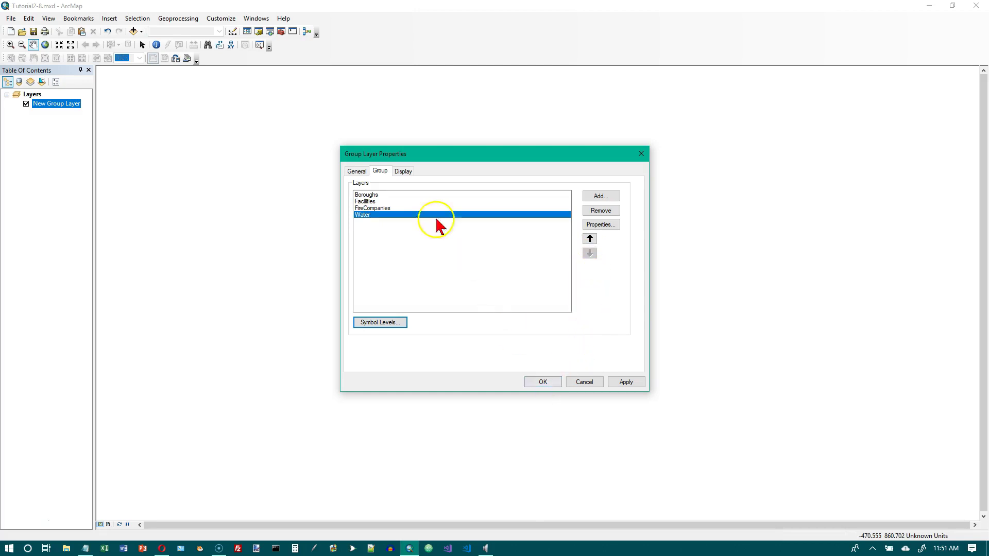
click(541, 381)
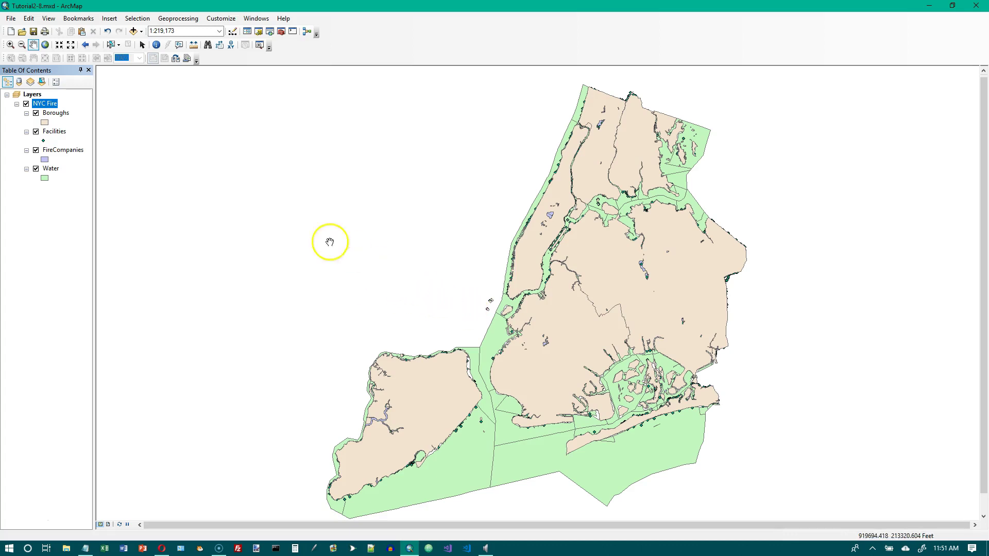
Give the Boroughs layer the Hollow symbol with a black outline of width 1.5.
ctrl+click(57, 113)
right_click(58, 115)
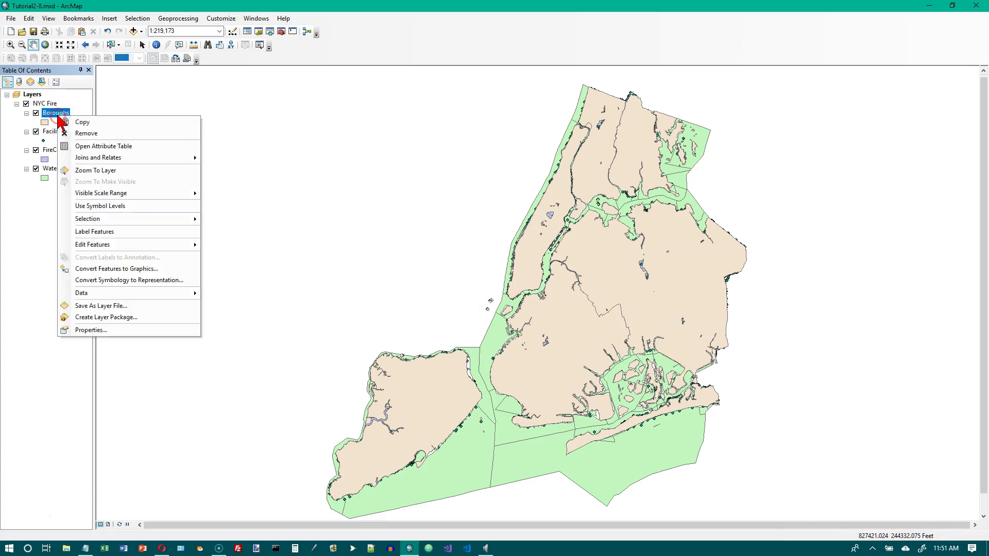
click(106, 331)
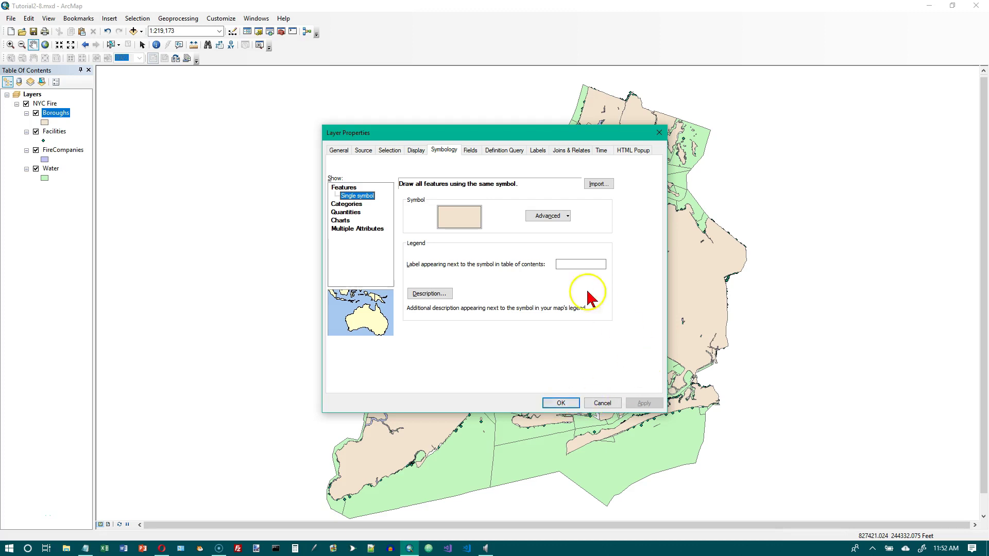
click(446, 153)
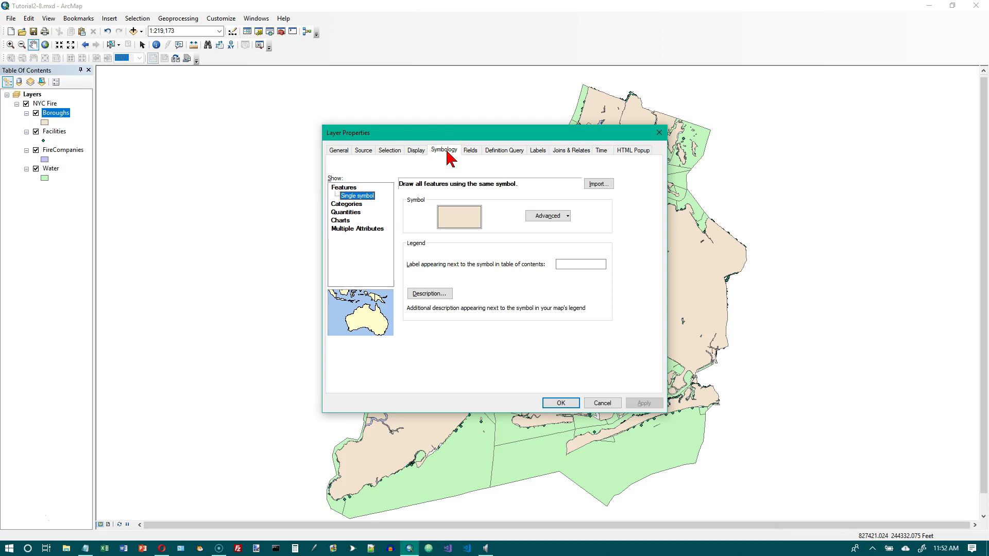
click(455, 227)
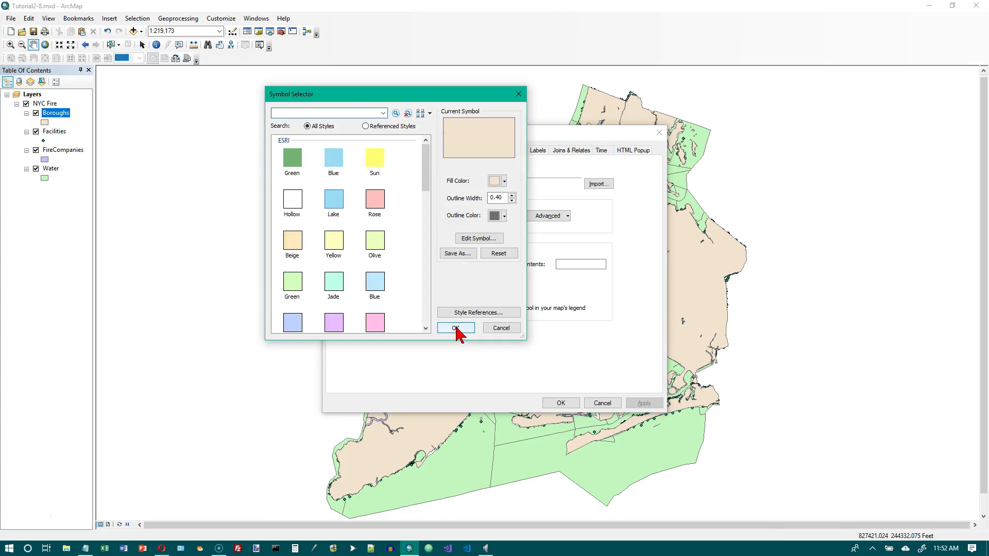
click(299, 220)
click(290, 201)
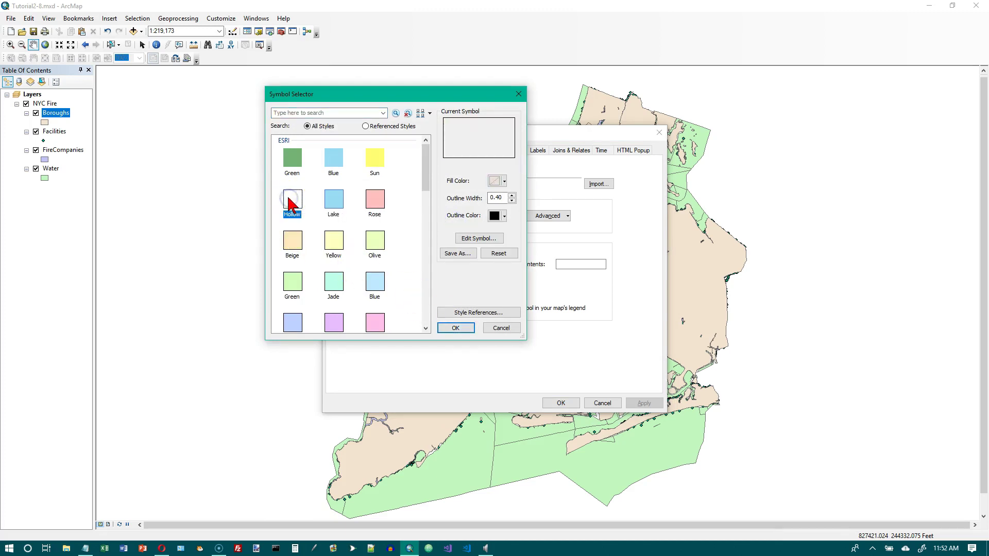
click(505, 216)
click(497, 198)
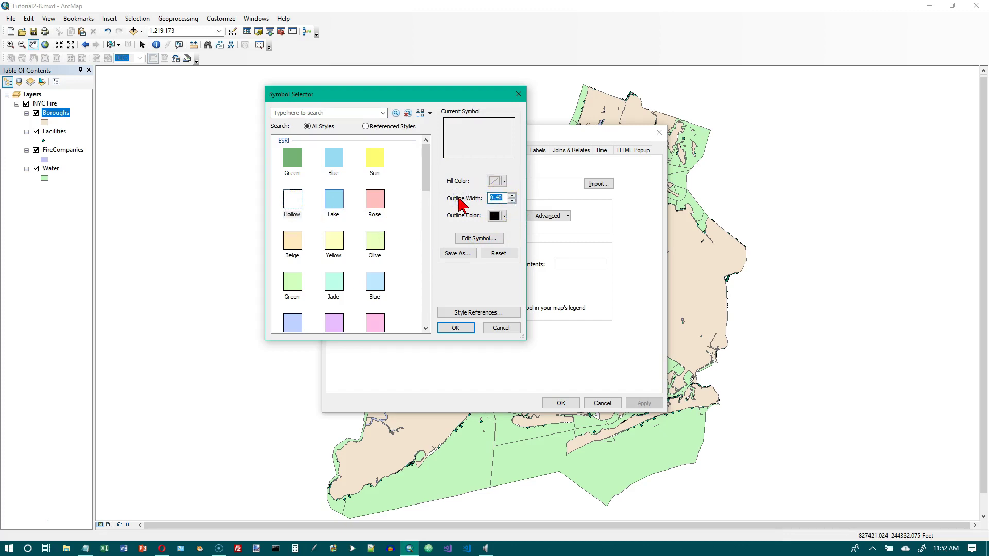
text(1.5)
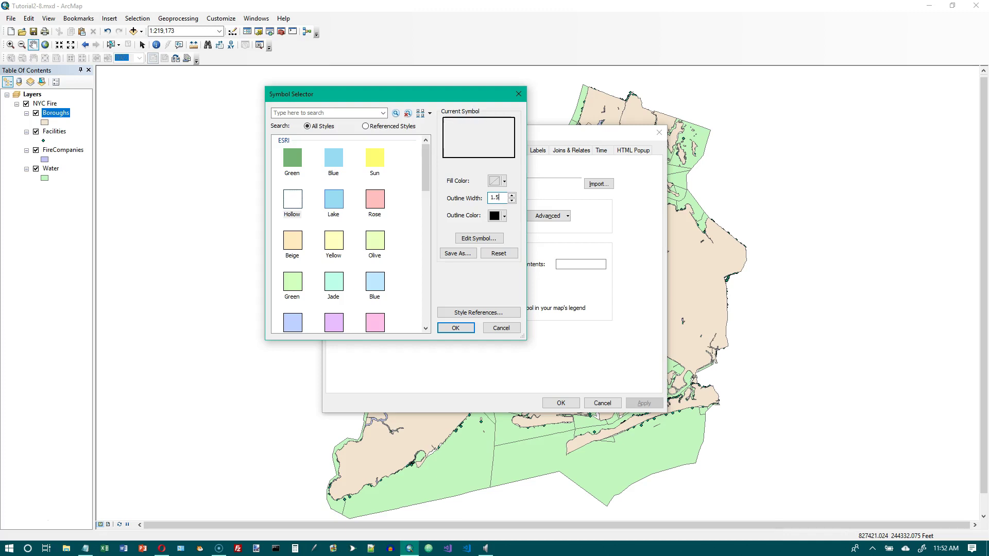
click(454, 331)
click(465, 325)
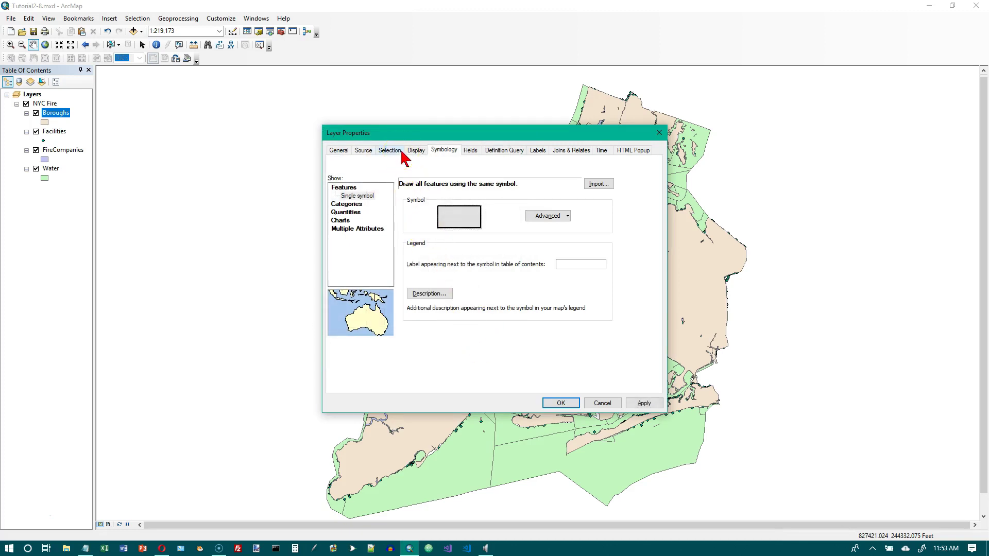
Turn on labels for the Boroughs layer and give the label text symbol a Halo mask.
click(536, 157)
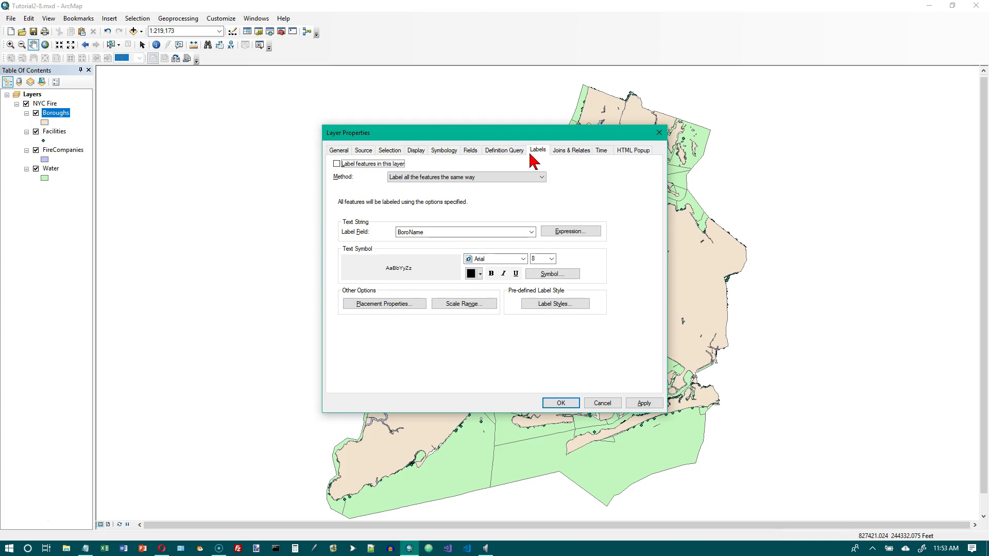
click(336, 163)
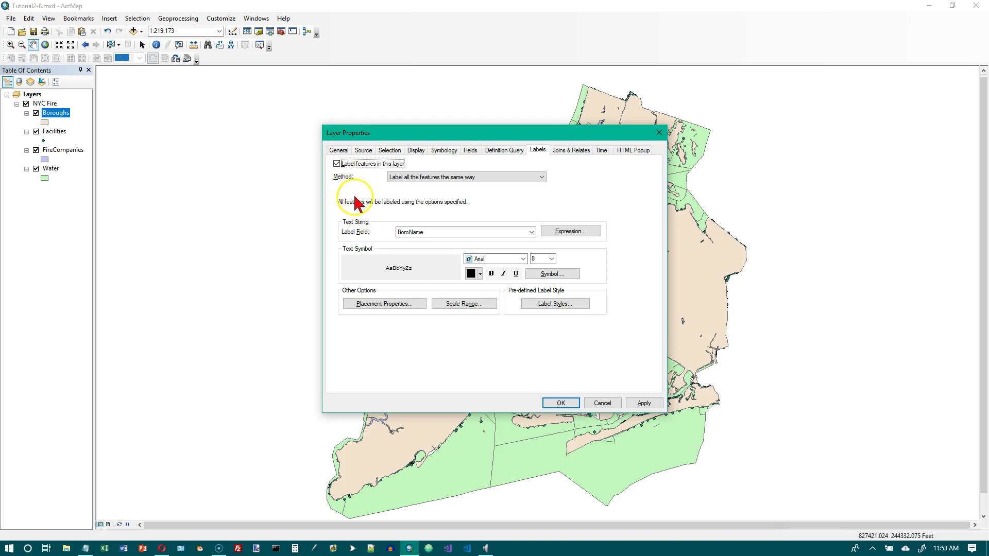
click(549, 275)
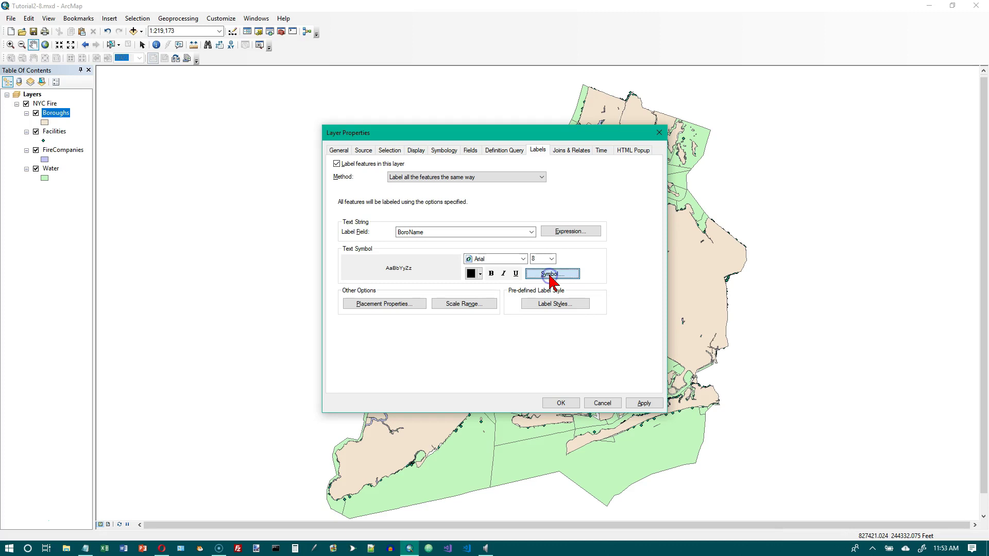
click(455, 328)
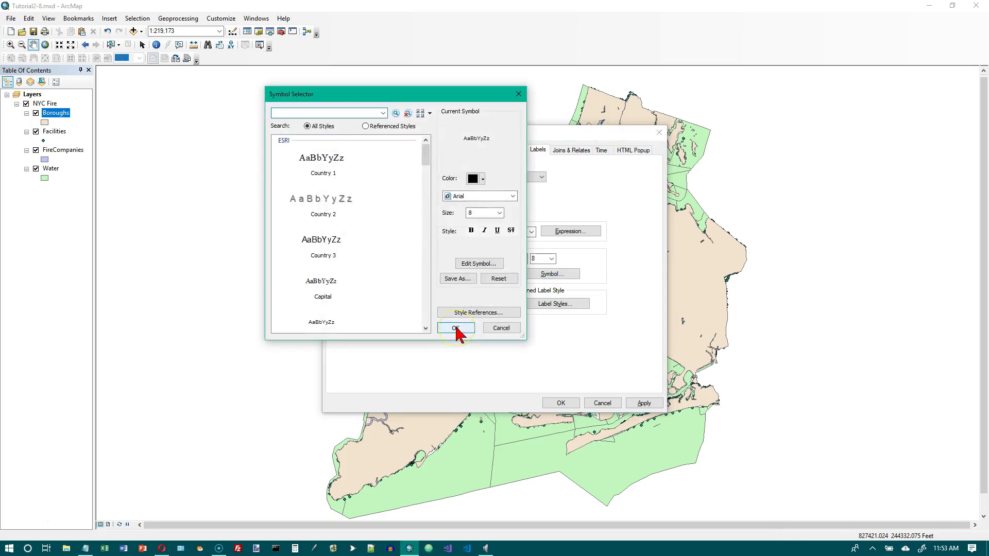
click(477, 264)
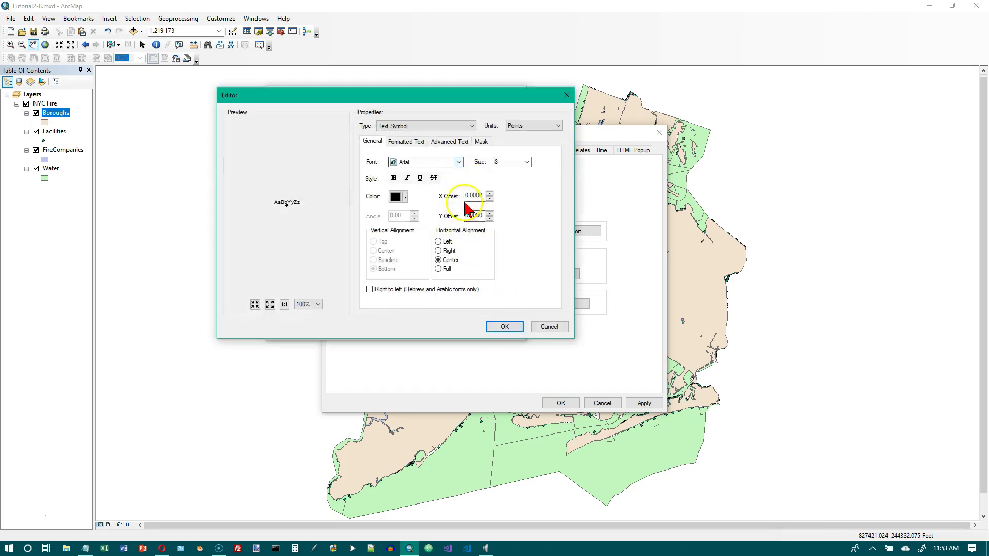
click(480, 143)
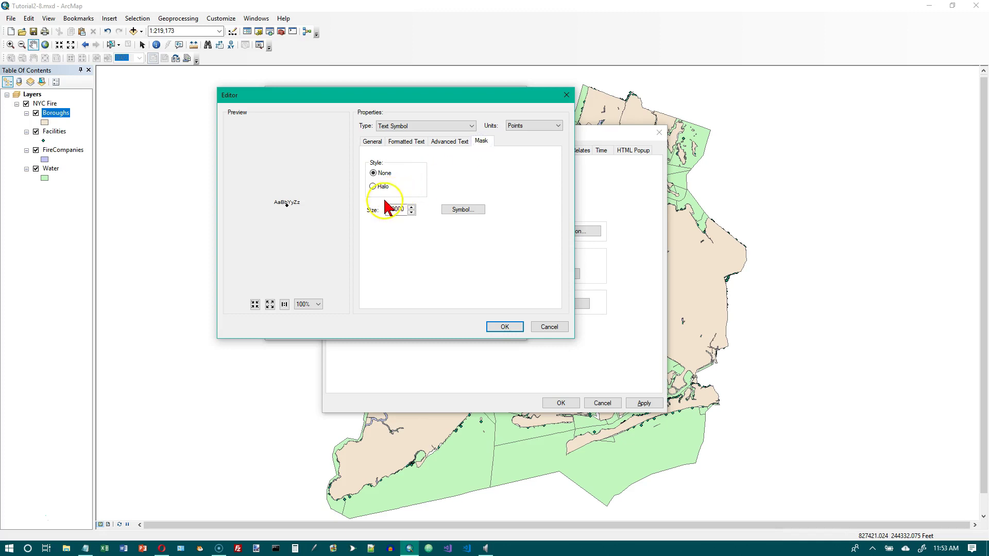
click(373, 187)
click(504, 327)
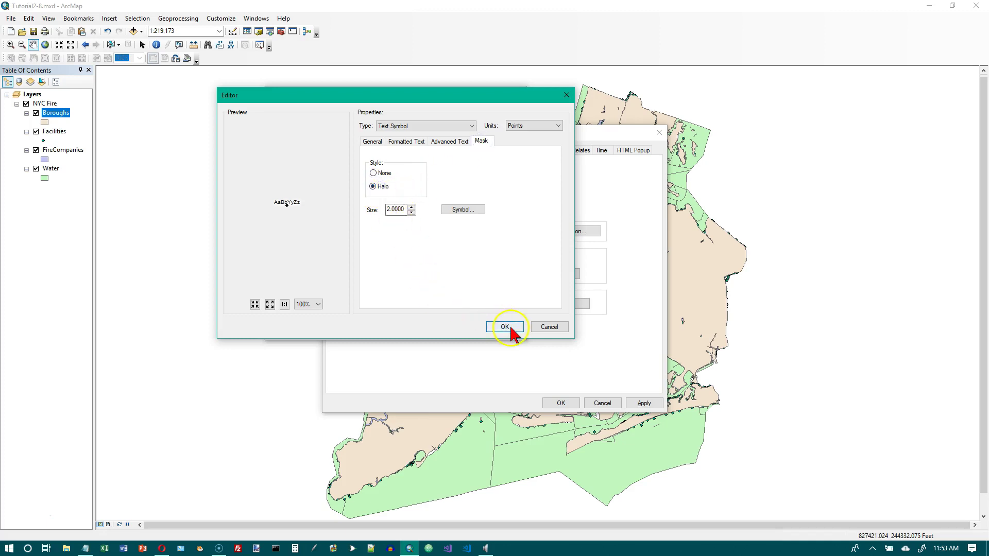
click(455, 328)
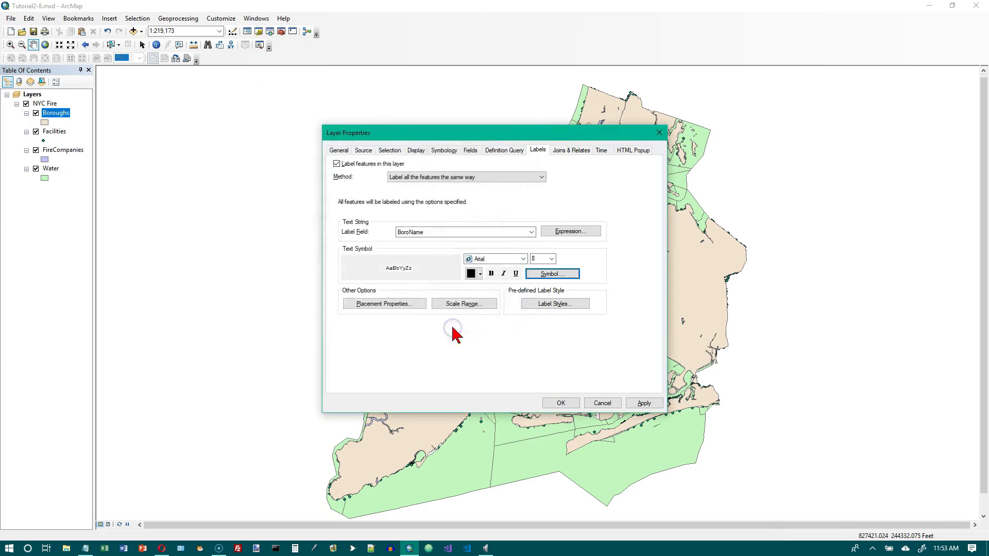
click(561, 402)
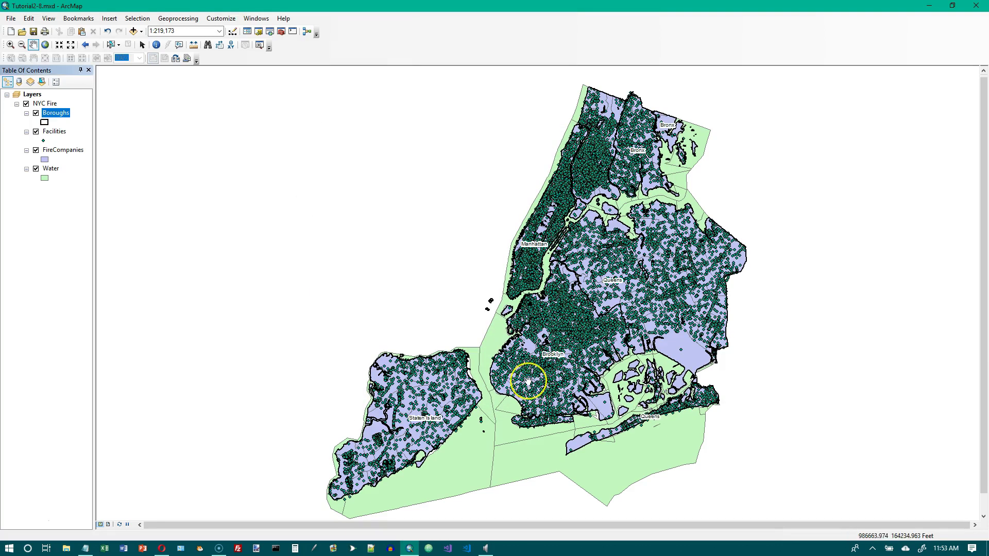
click(536, 378)
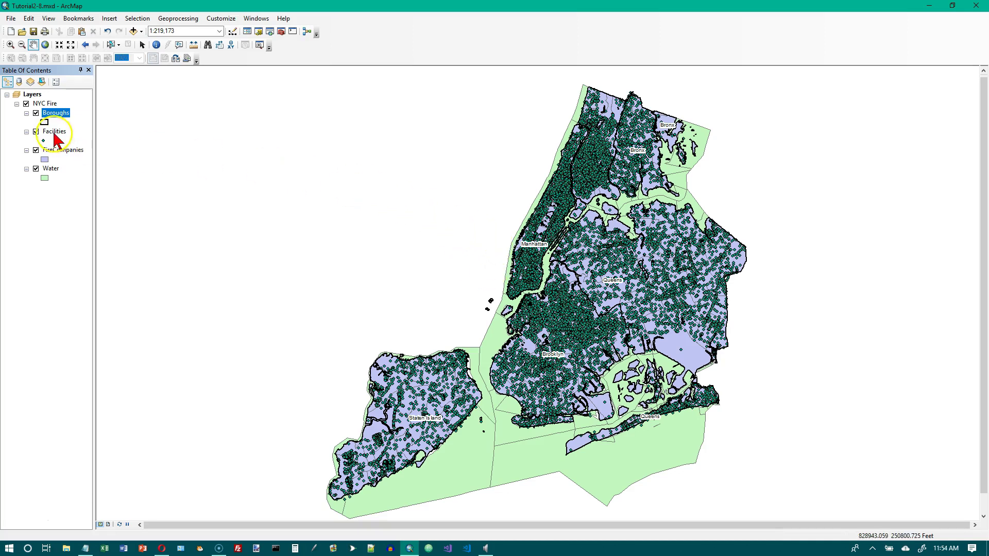
Limit the Facilities layer with the definition query FACILITY_T =2101.
right_click(55, 136)
click(131, 346)
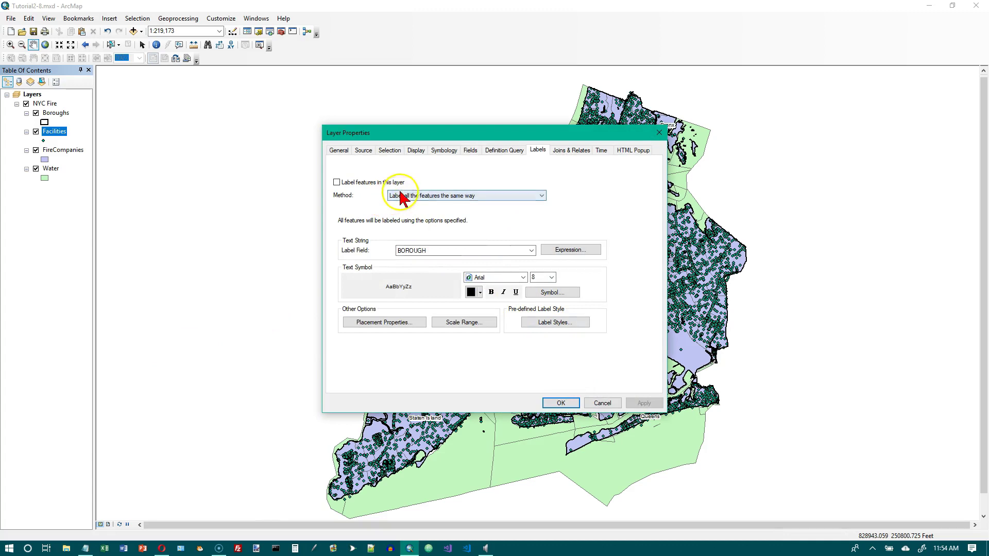
click(509, 151)
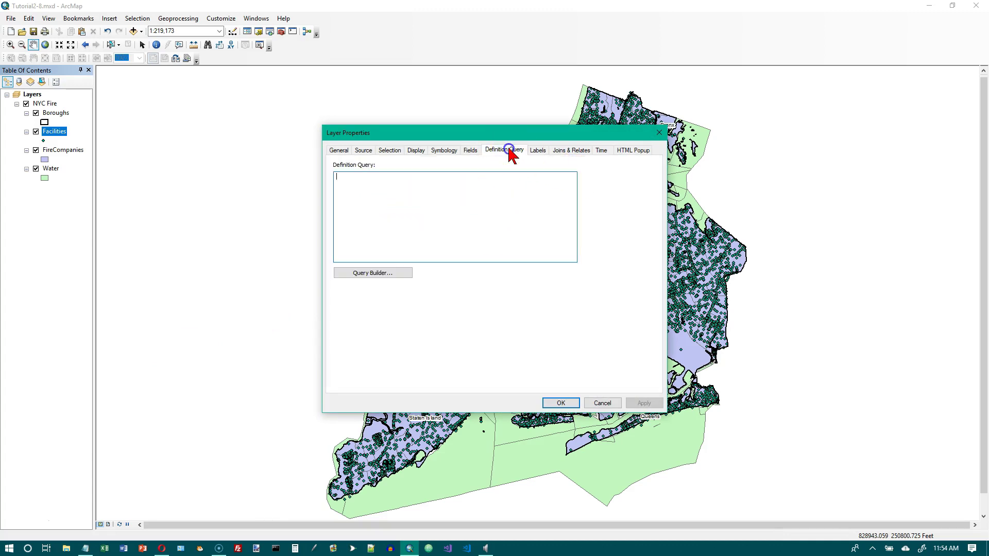
click(383, 273)
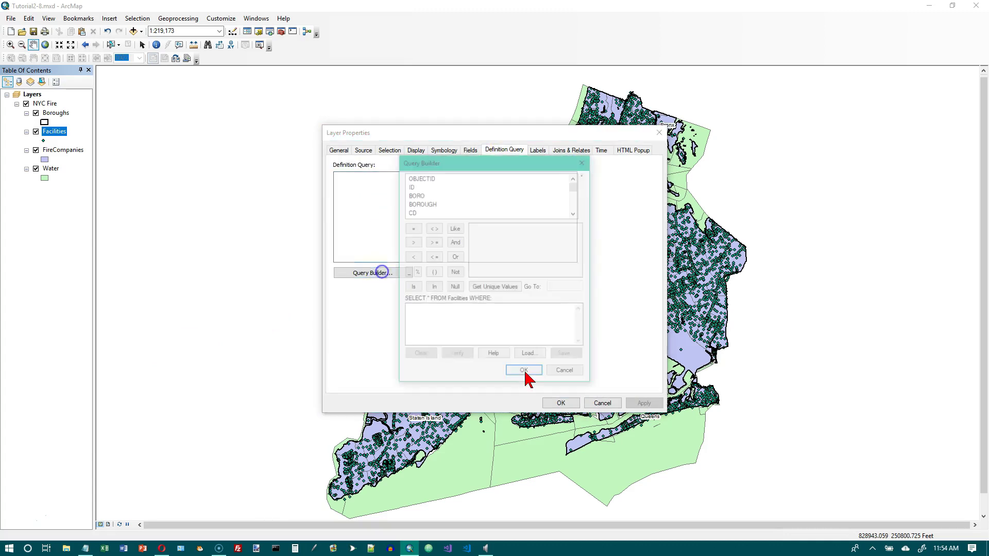
click(576, 204)
click(576, 204)
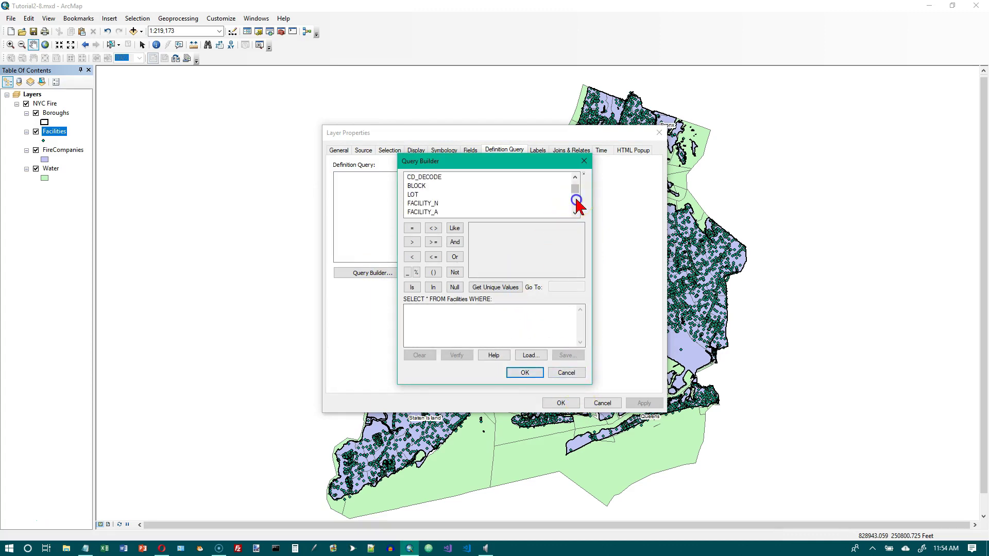
click(577, 204)
click(577, 204)
click(576, 204)
click(577, 204)
click(577, 205)
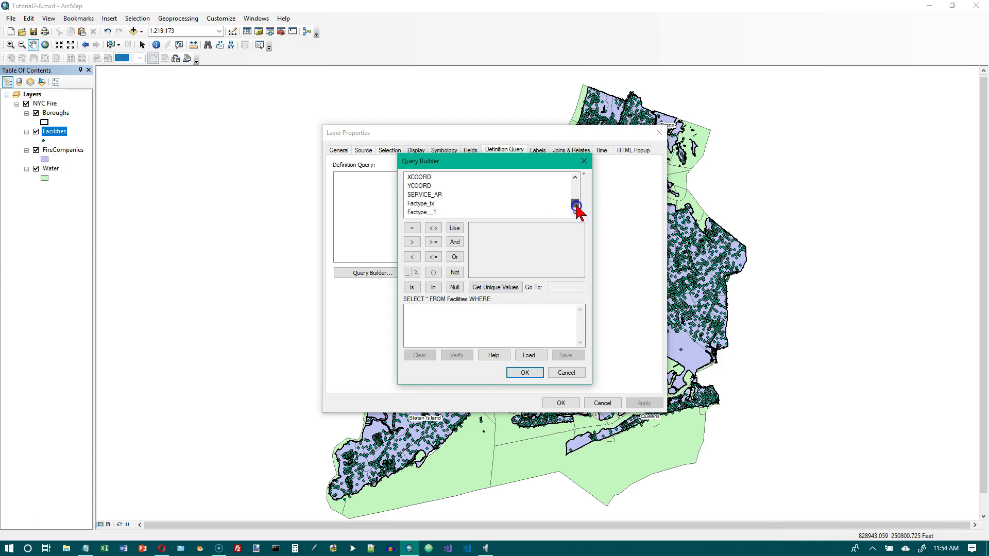
click(576, 212)
click(576, 212)
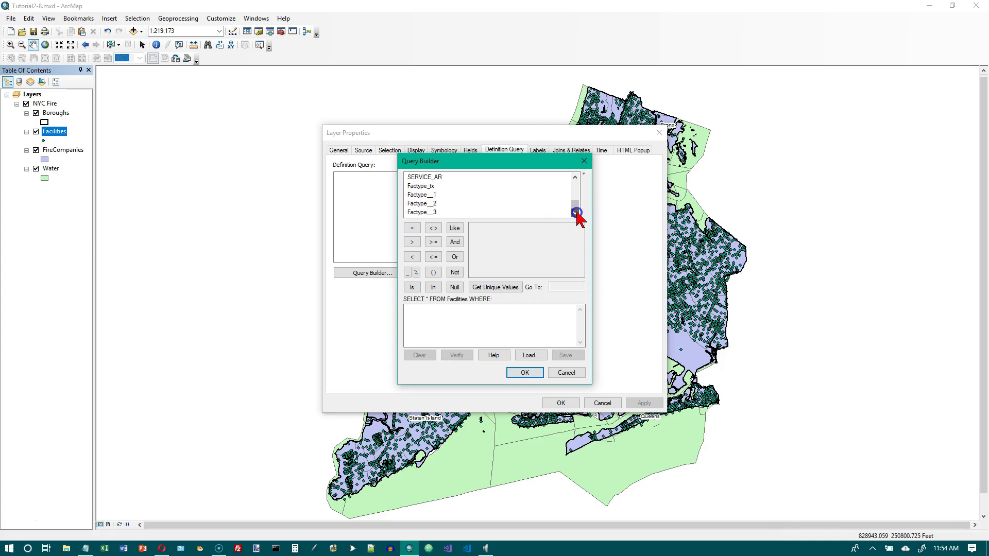
click(577, 188)
click(577, 187)
click(577, 187)
click(577, 187)
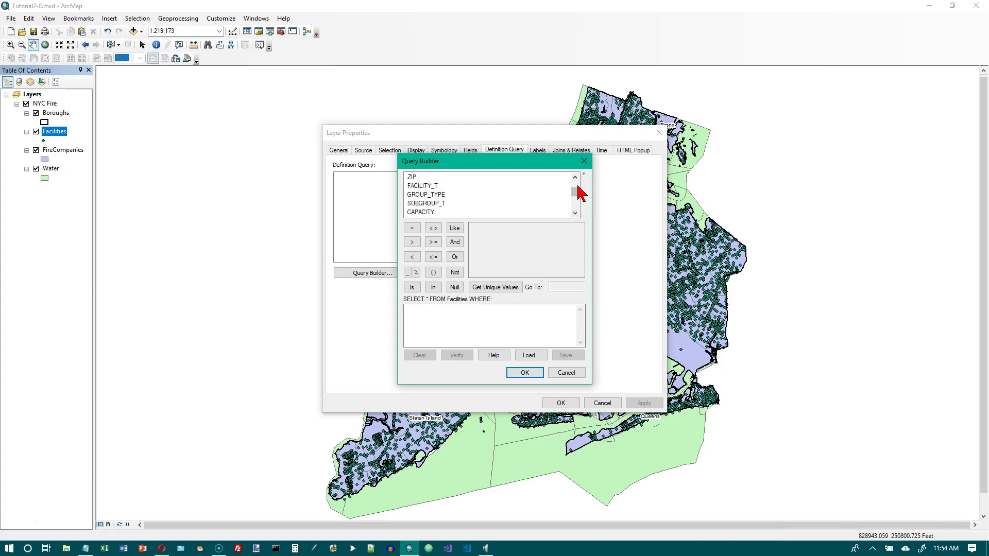
double_click(428, 187)
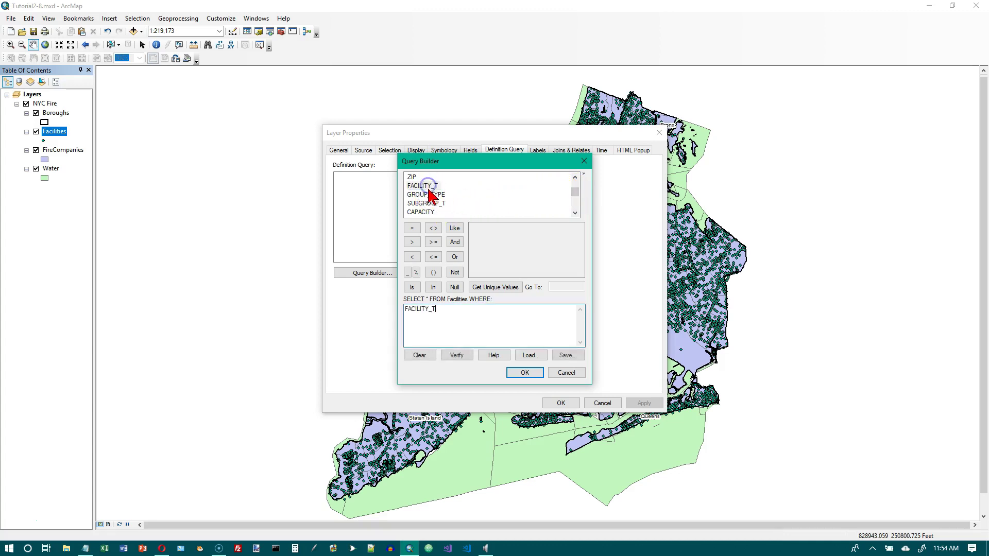
click(413, 230)
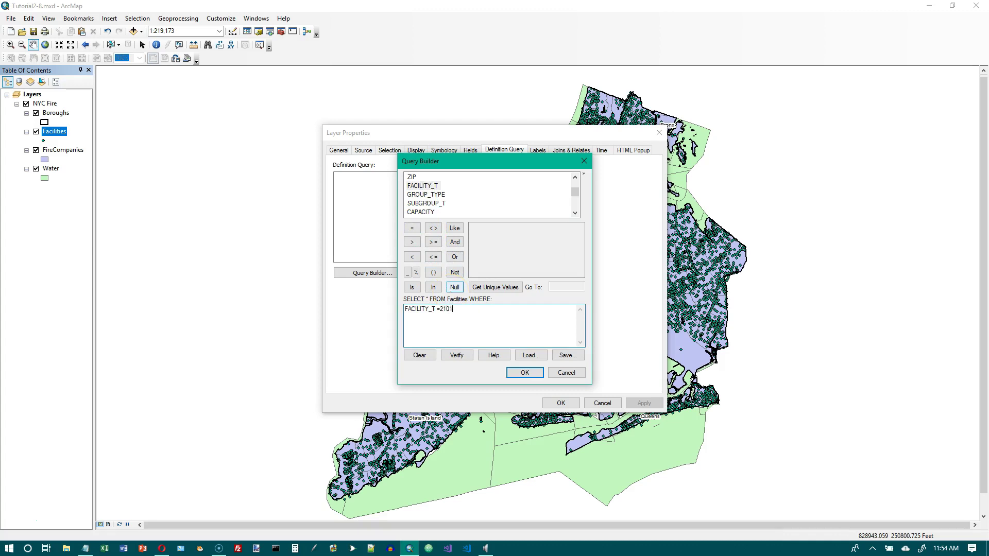
click(524, 373)
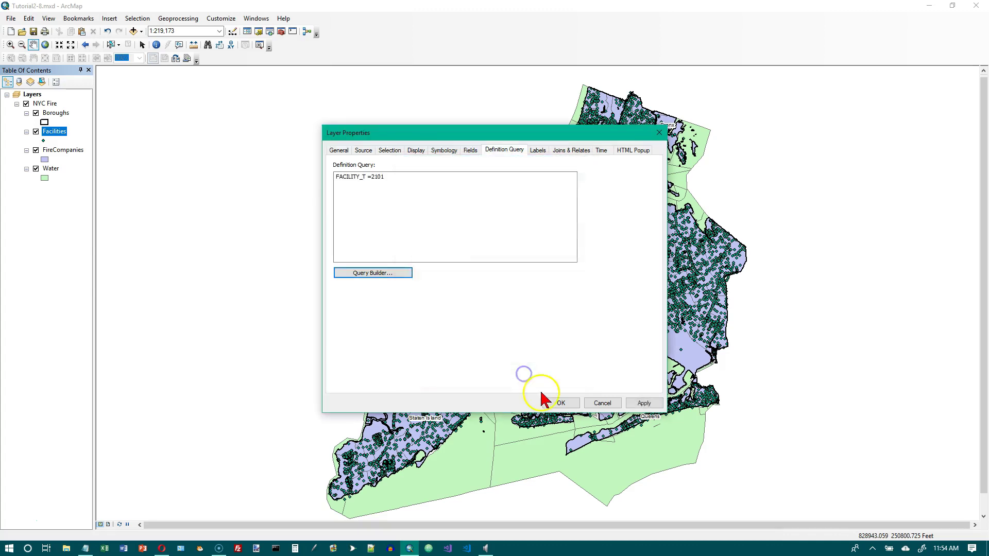
click(558, 404)
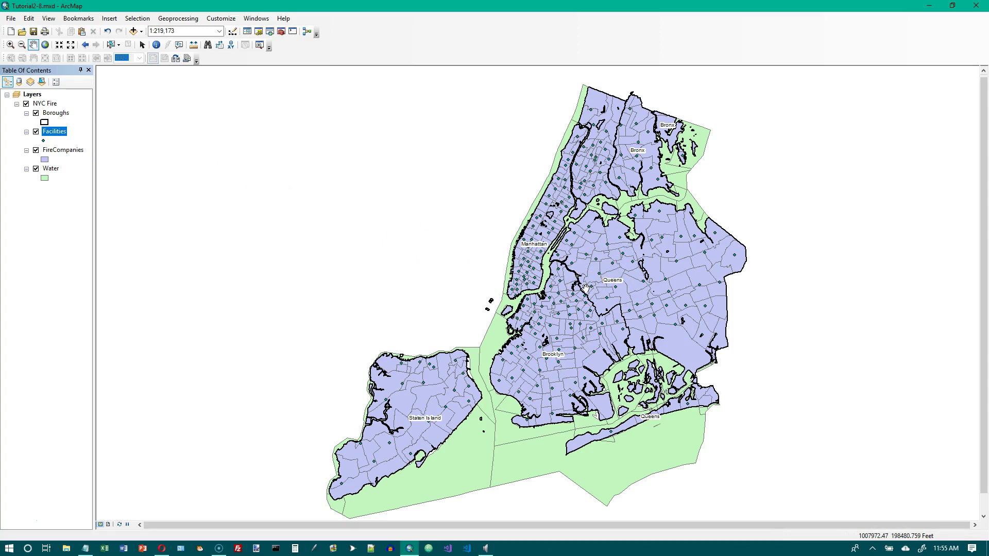
click(616, 269)
click(625, 282)
click(573, 190)
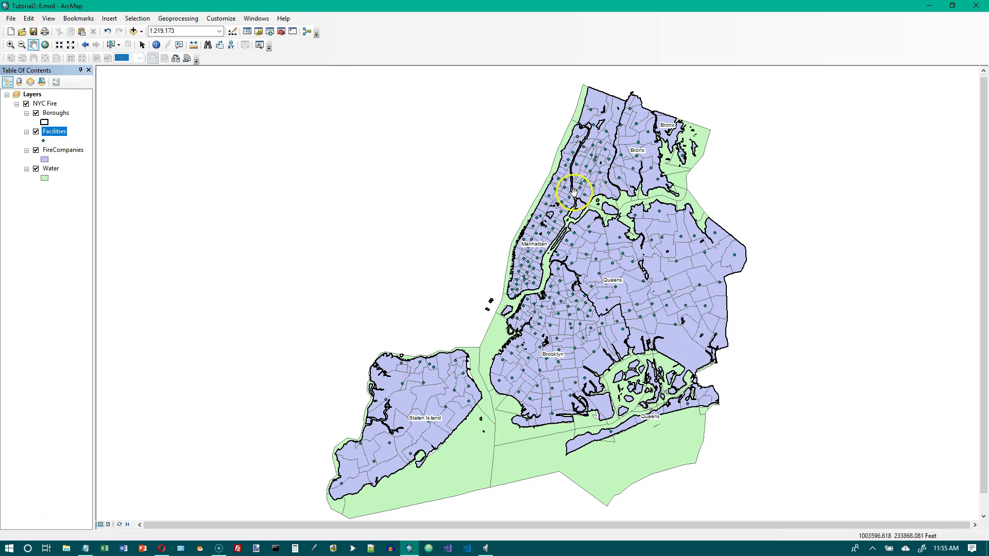
click(546, 280)
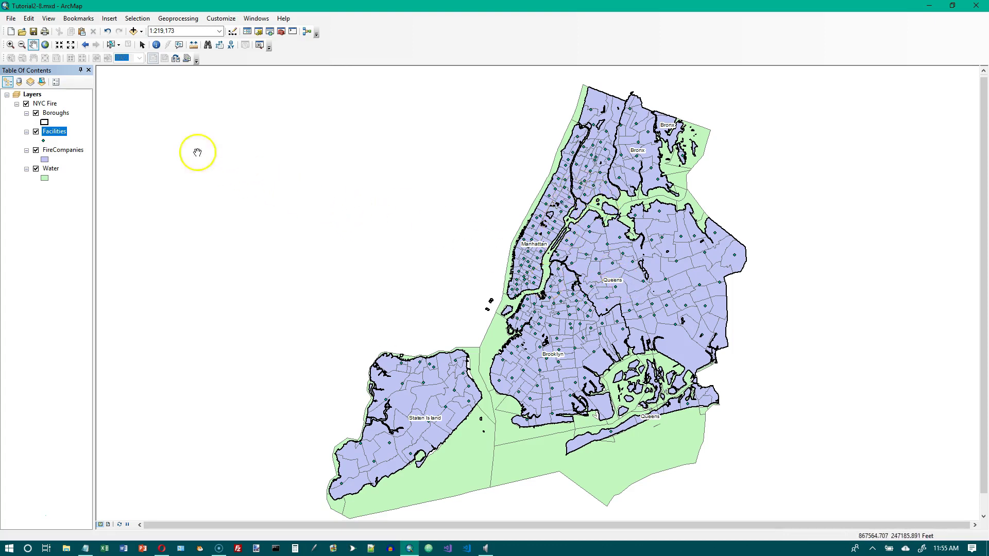
Rename the Facilities layer to Fire Houses.
click(60, 132)
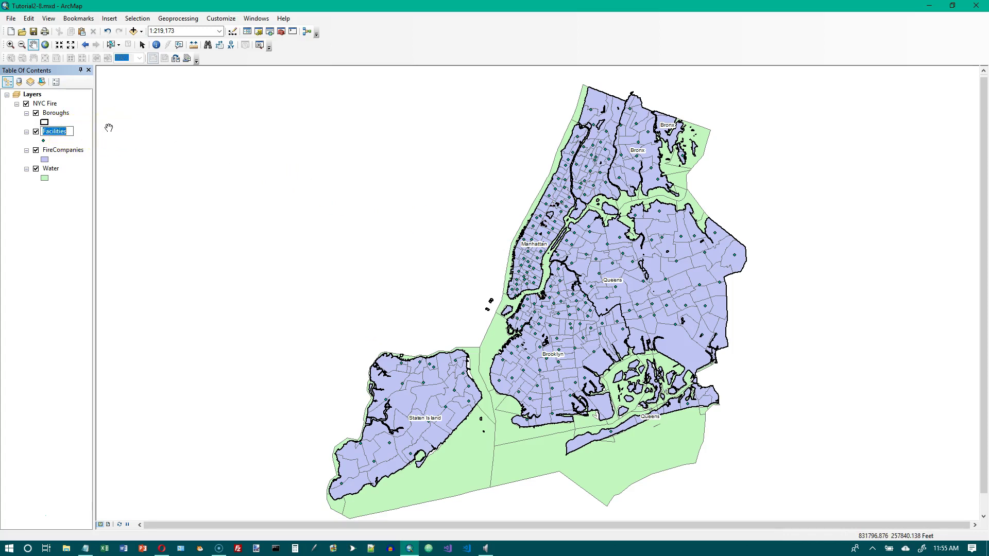
text(Fire Houses)
key(Return)
Symbolize the Fire Houses layer with a red Square 2 marker at size 6.
click(43, 142)
click(44, 143)
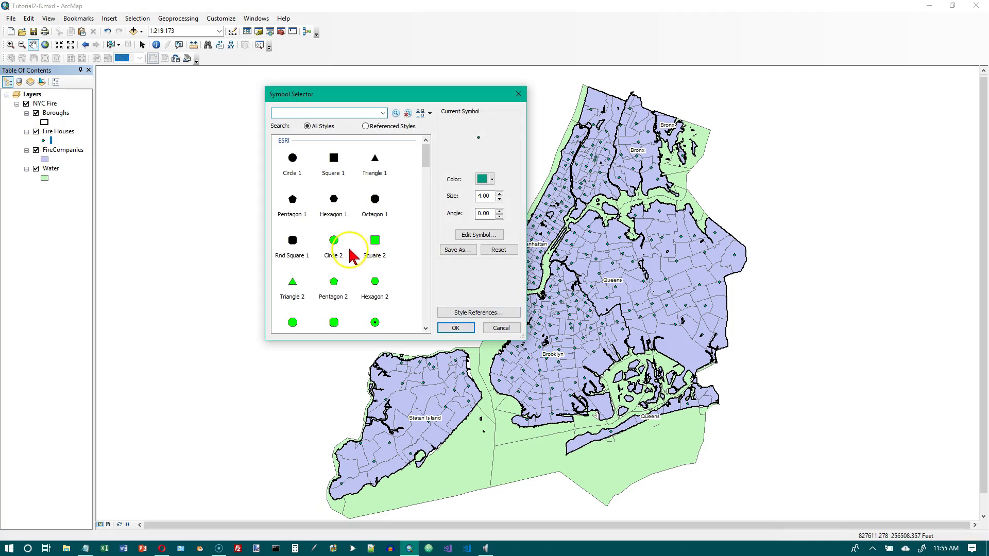
click(375, 242)
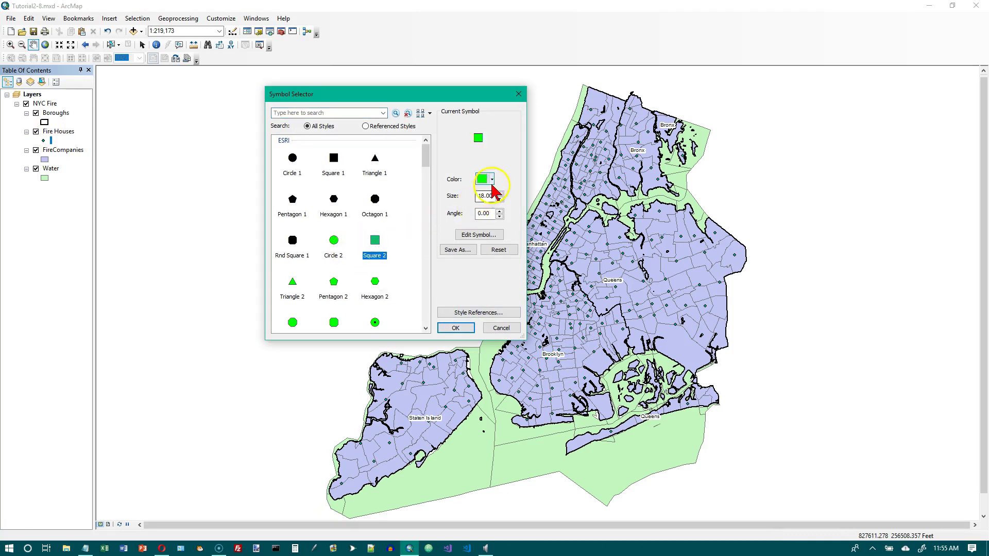
click(491, 179)
click(396, 225)
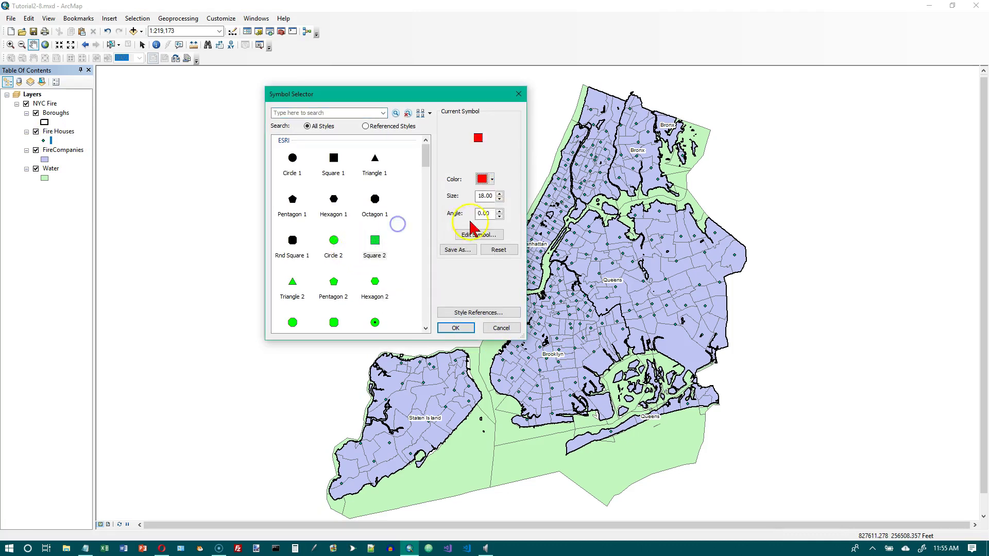
click(489, 196)
drag(494, 204, 466, 199)
text(6.0)
click(456, 328)
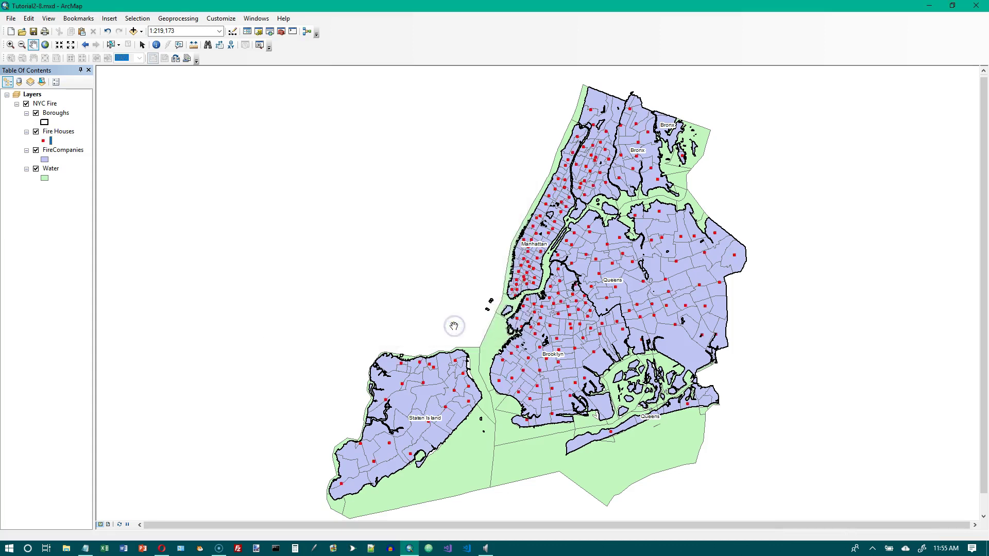
click(602, 248)
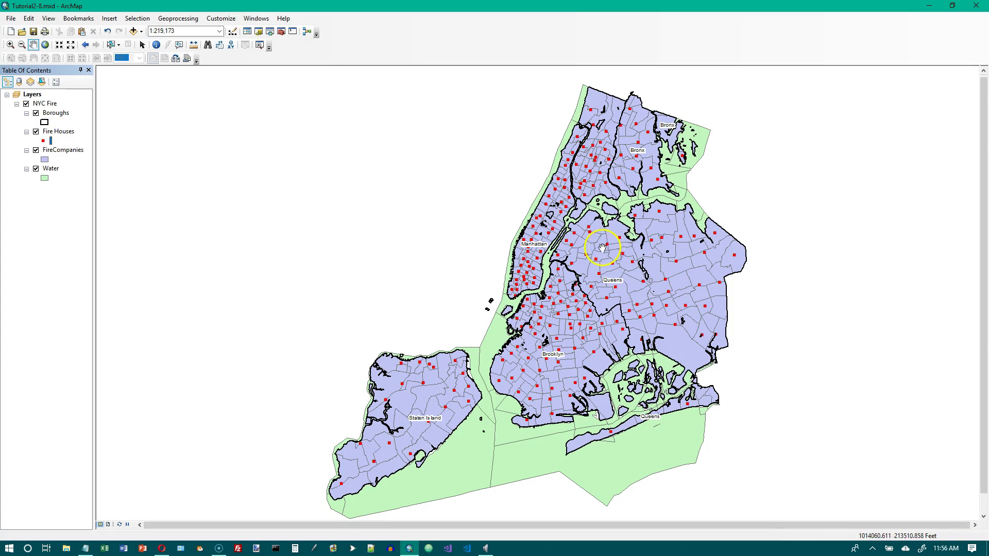
Set the FireCompanies layer's symbology to graduated colors with Pop2010 as the value field.
right_click(53, 151)
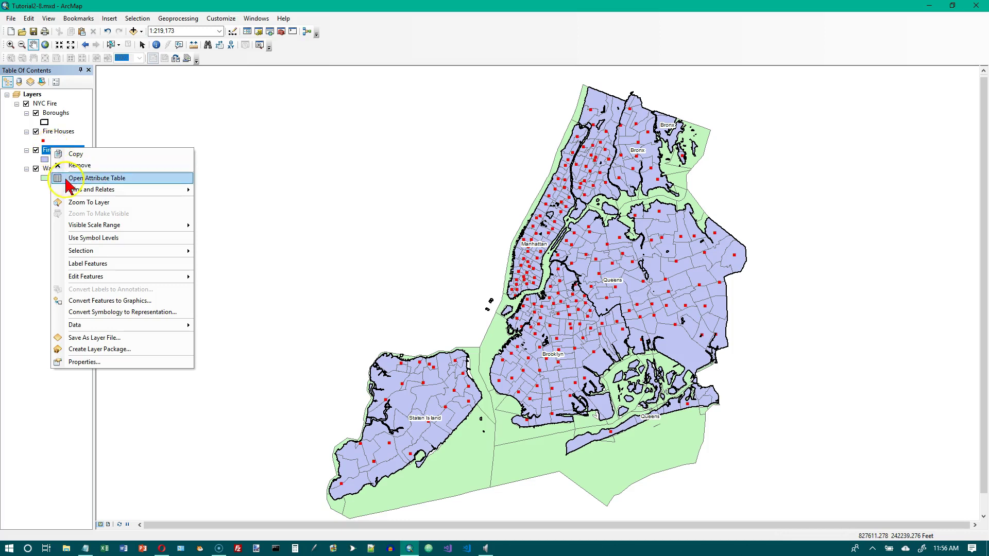
click(97, 363)
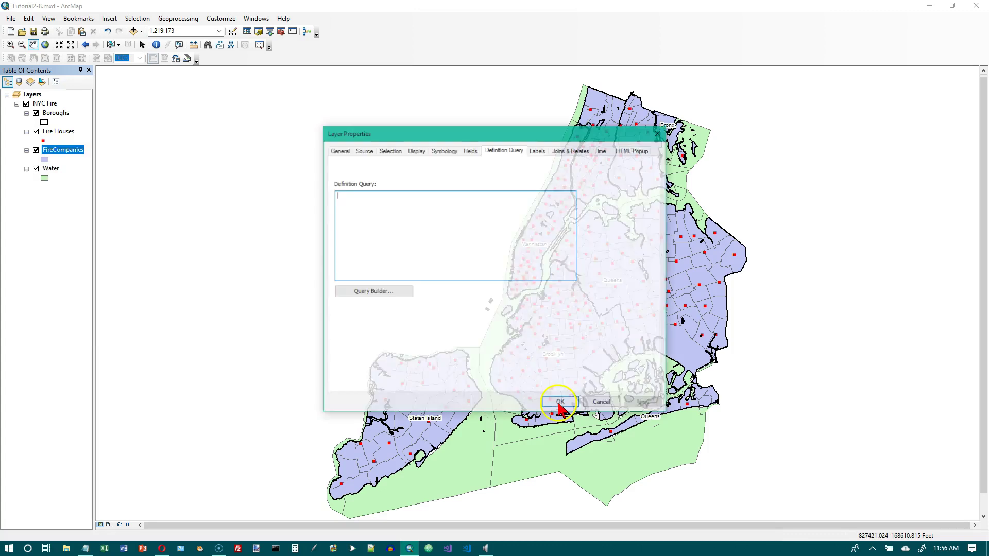
click(445, 150)
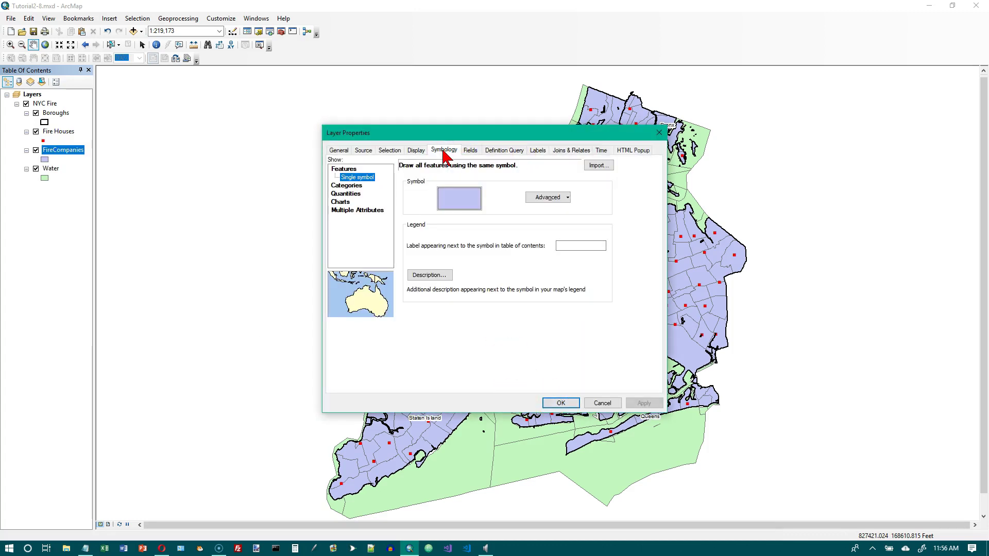
click(346, 194)
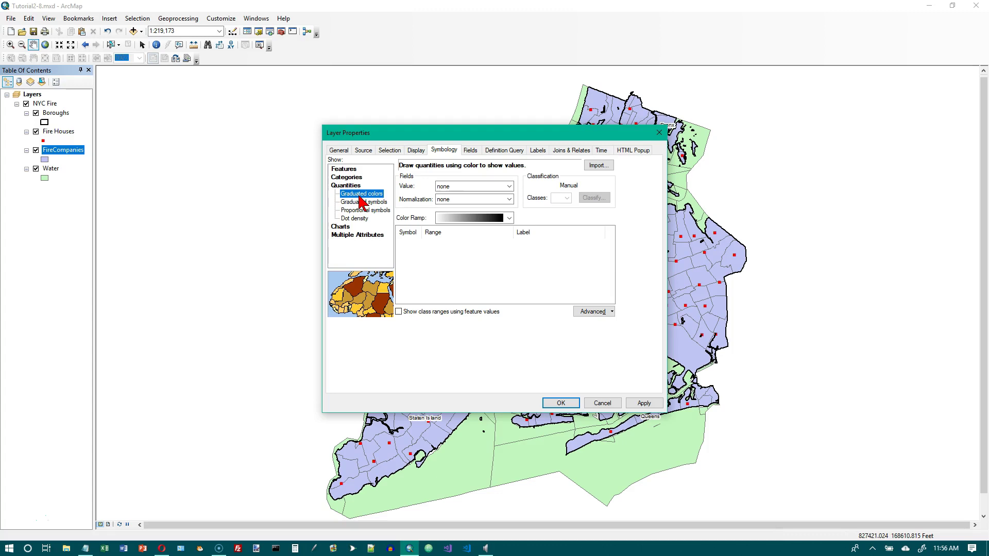
click(509, 186)
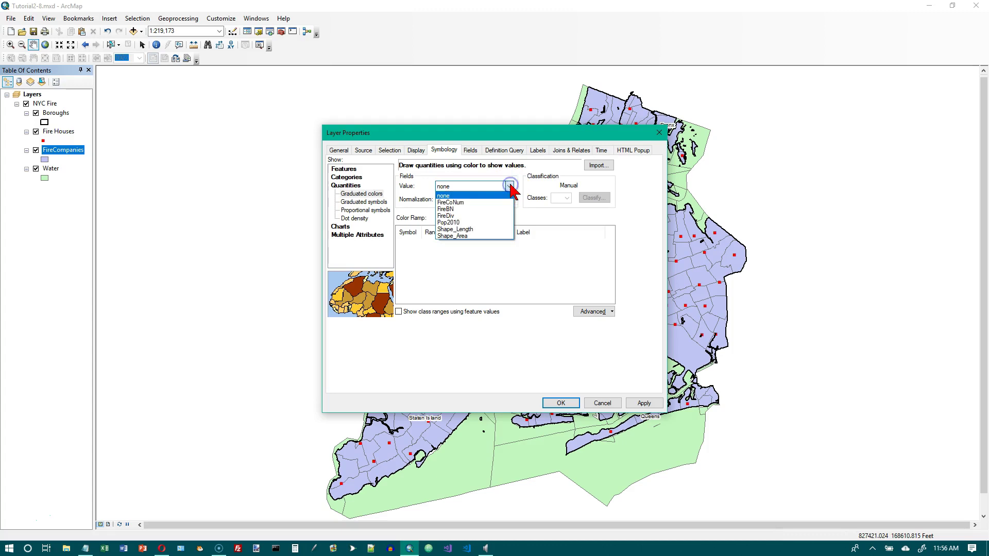
click(459, 222)
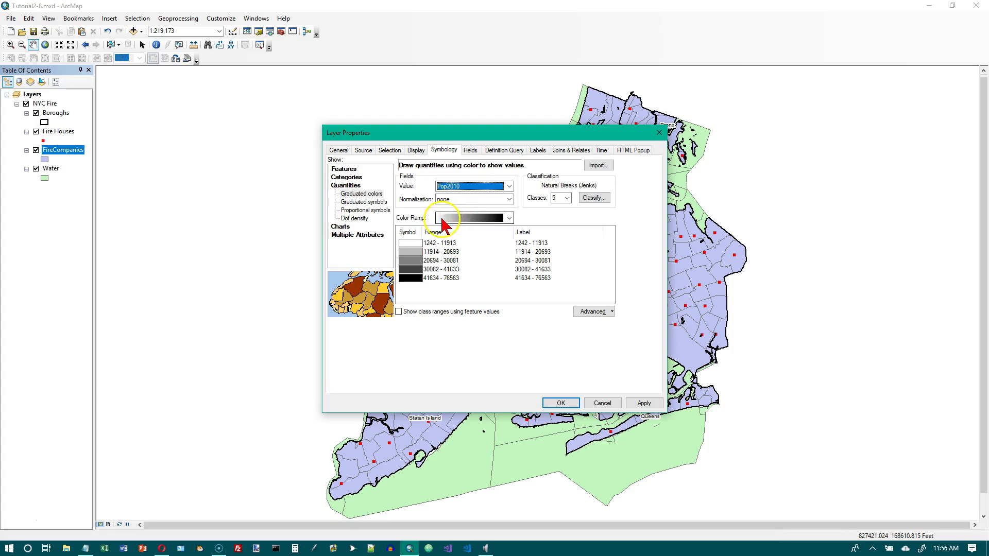
Apply the black-to-white color ramp to the FireCompanies population classes and flip the symbols so the lowest class is white.
click(508, 218)
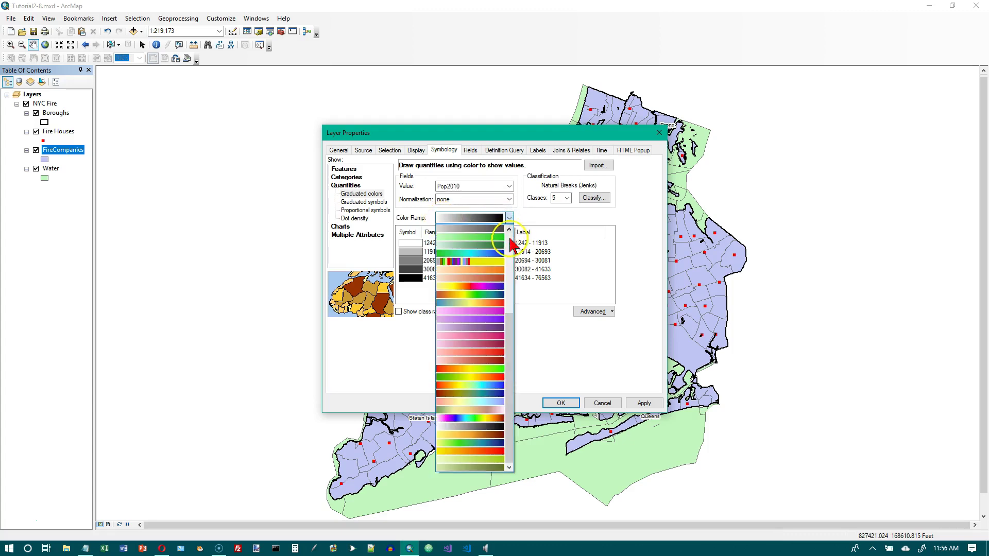
drag(514, 366, 507, 259)
click(452, 237)
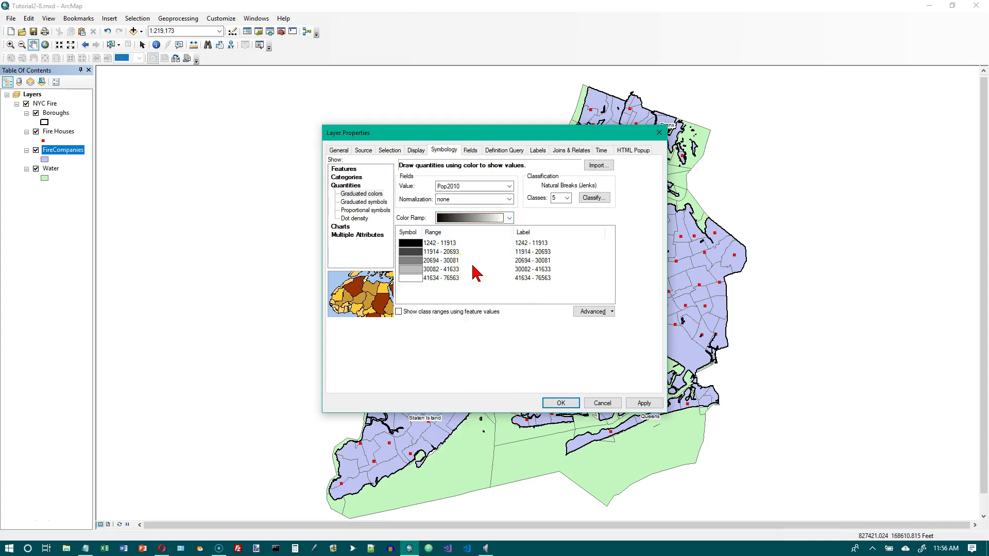
right_click(406, 233)
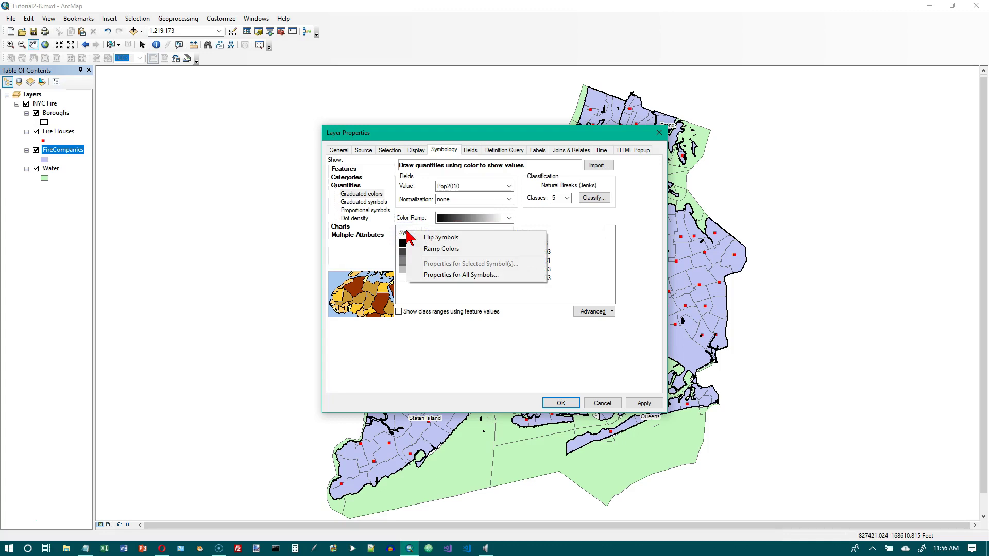
click(434, 238)
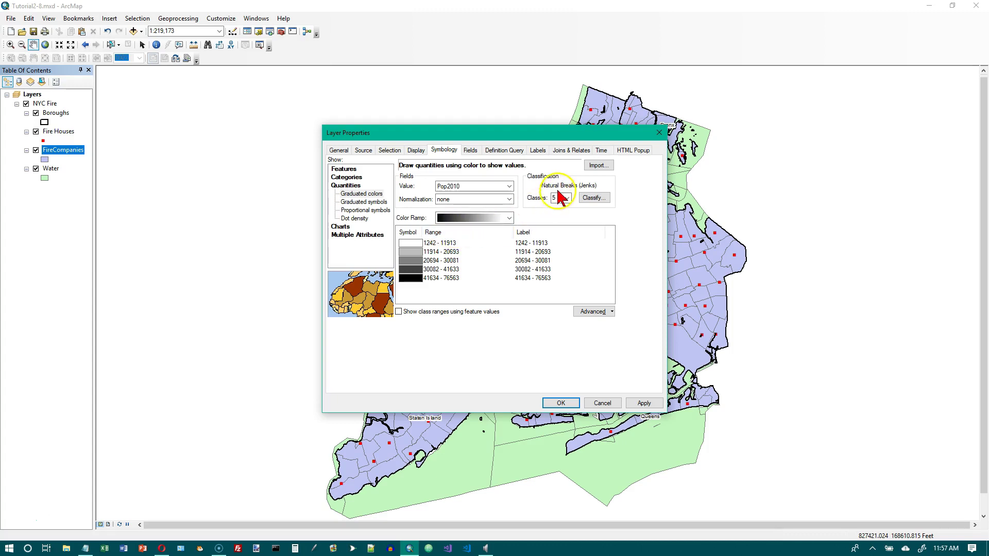
Change the classification method for the FireCompanies Pop2010 values to Quantile.
click(592, 197)
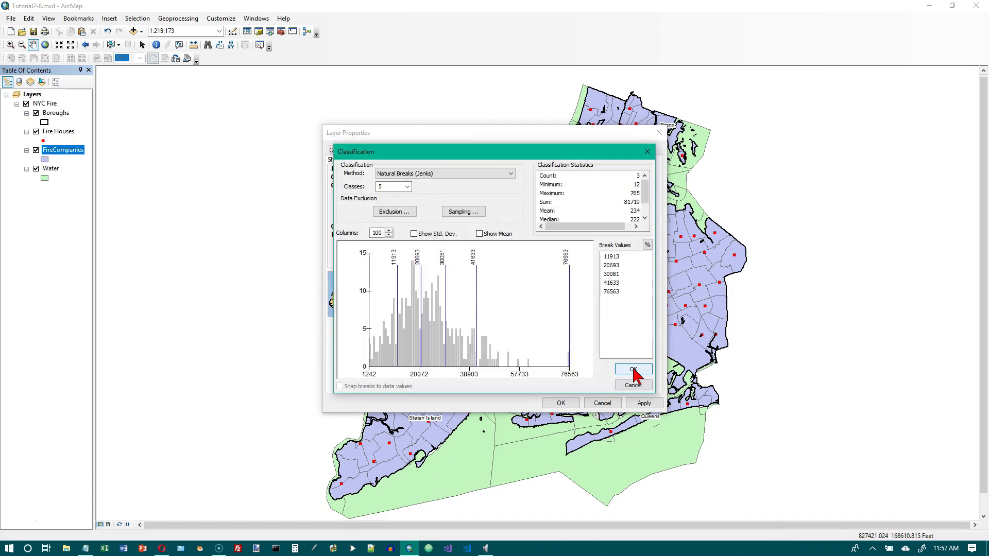
click(558, 330)
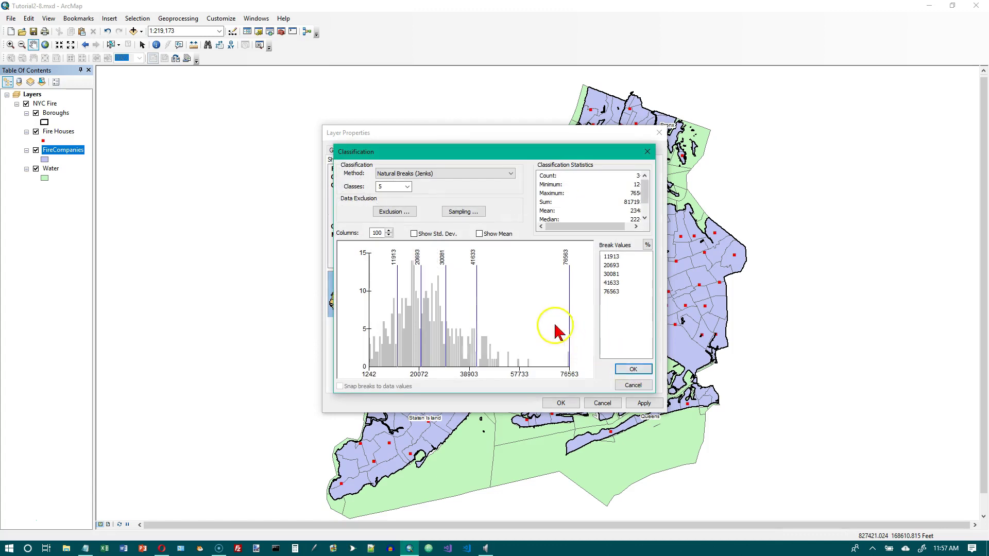
click(509, 175)
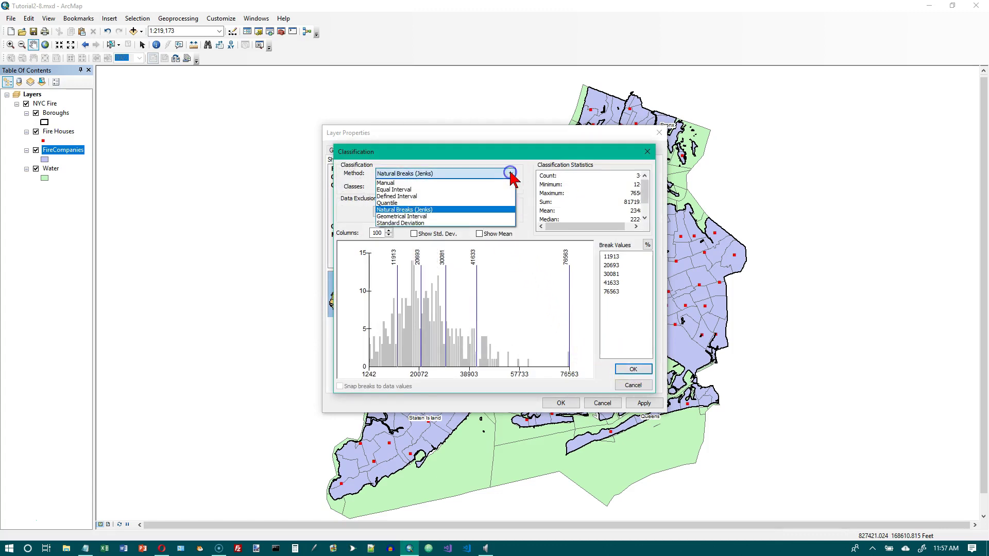
click(472, 204)
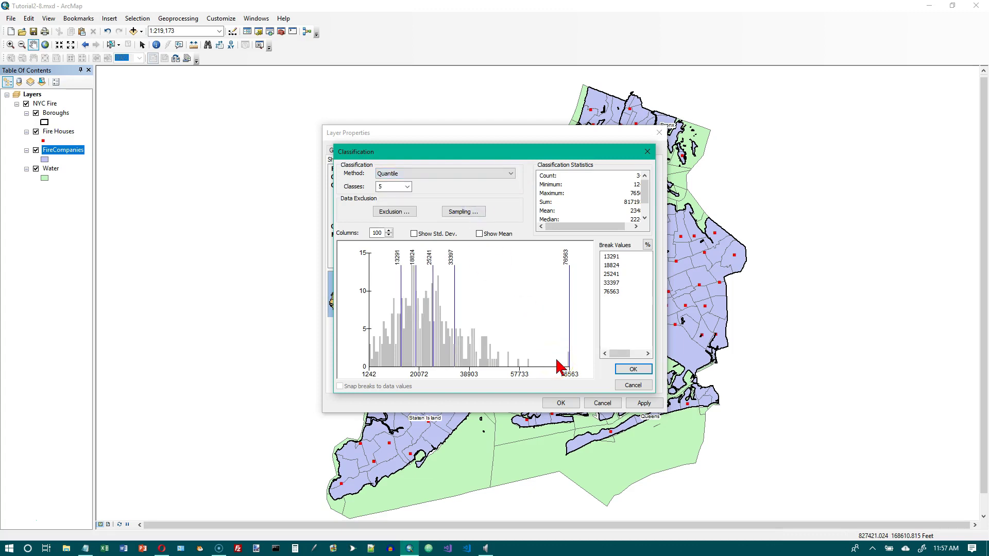
click(631, 371)
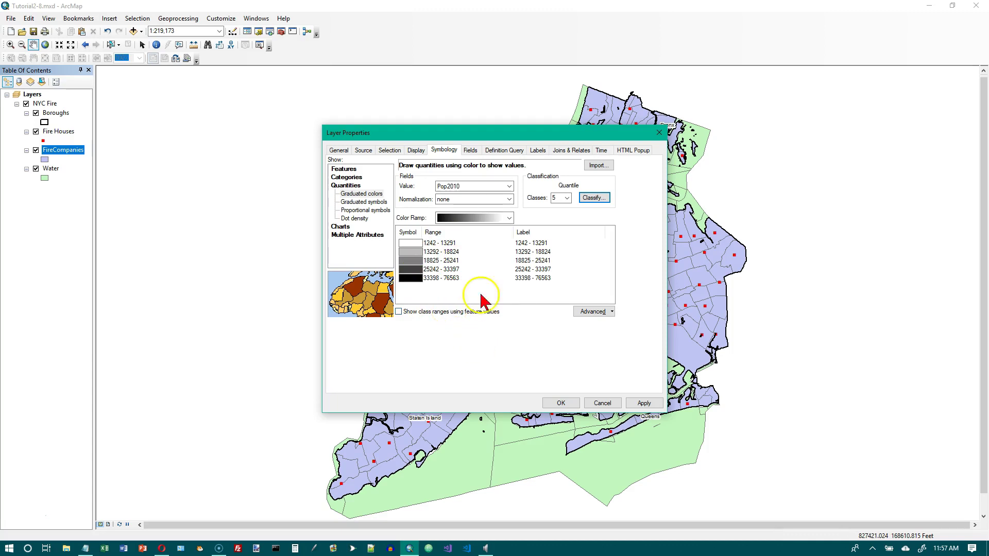
Format the FireCompanies class labels with thousands separators and apply the layer's symbology to the map.
right_click(525, 233)
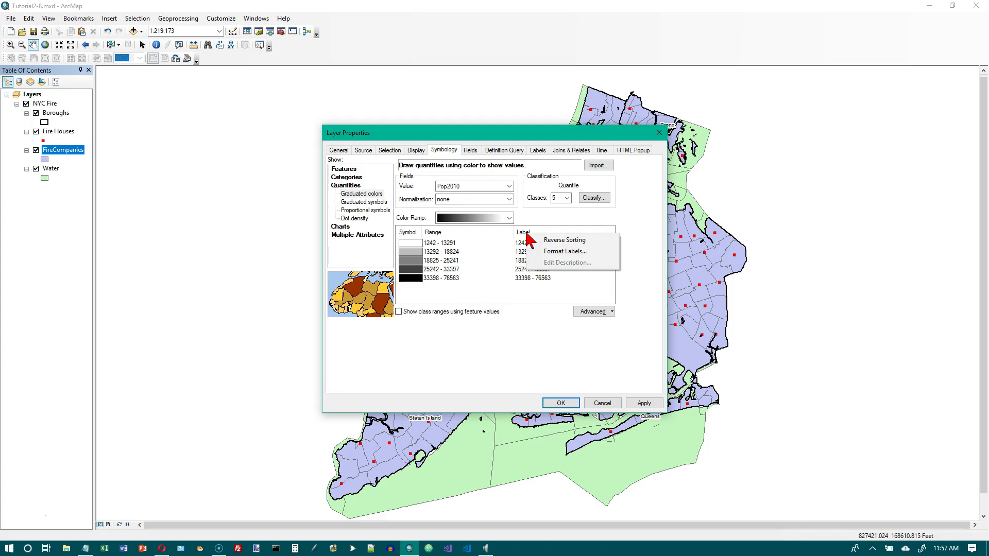
click(545, 251)
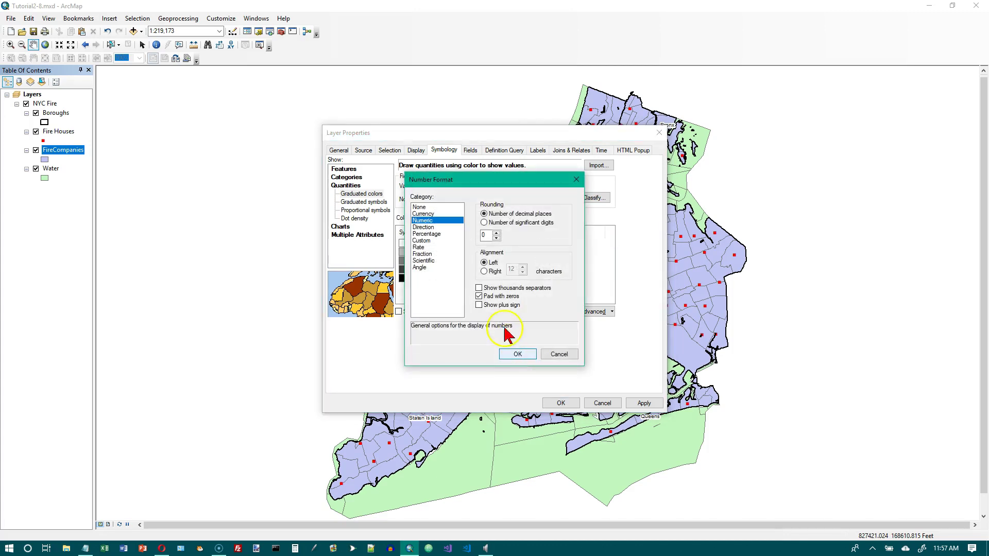
click(478, 288)
click(517, 354)
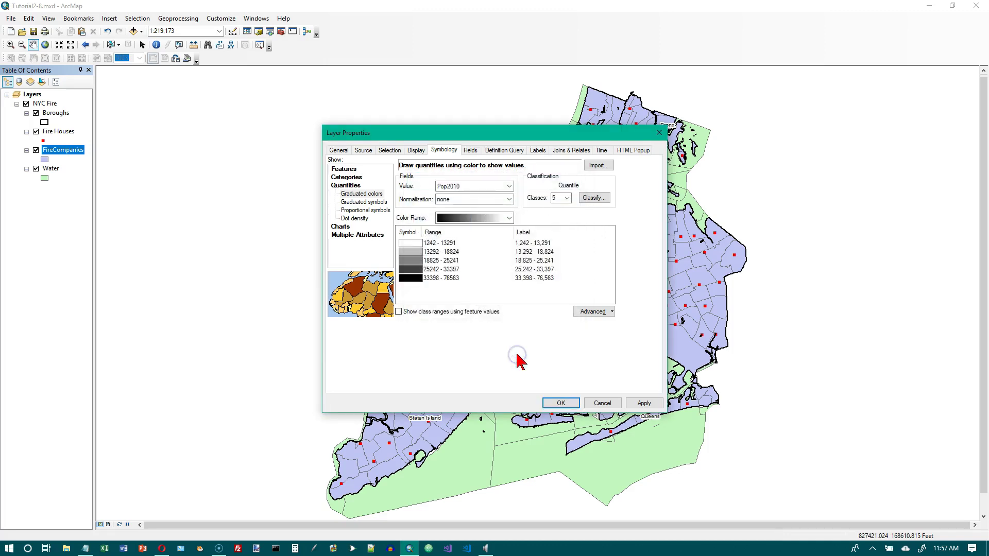
click(554, 404)
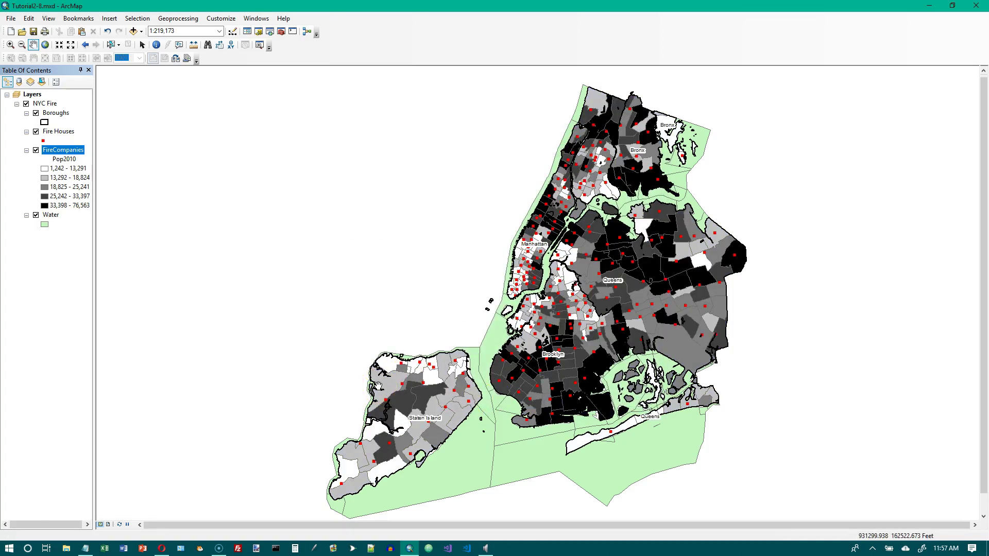
Symbolize the Water layer with the ESRI Blue fill symbol.
ctrl+click(51, 215)
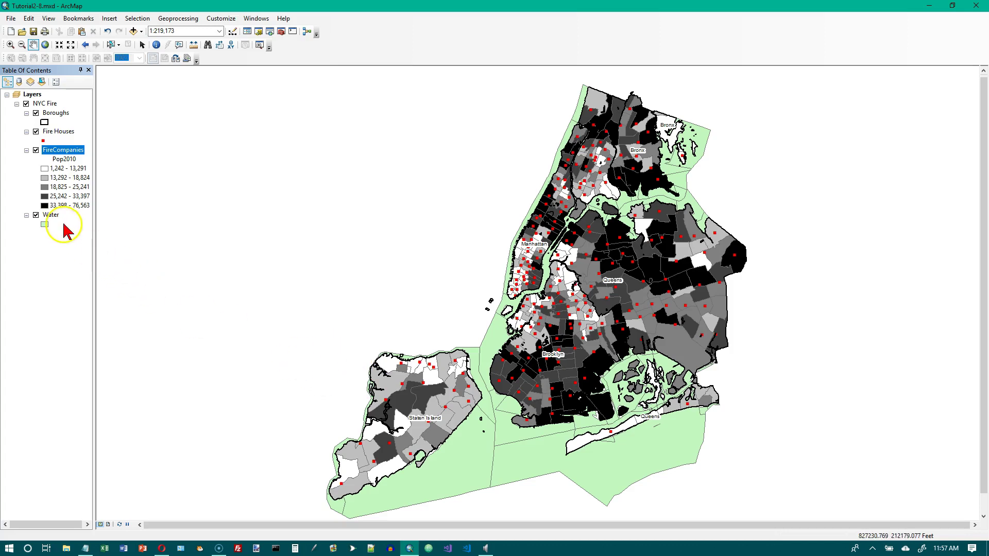
right_click(55, 222)
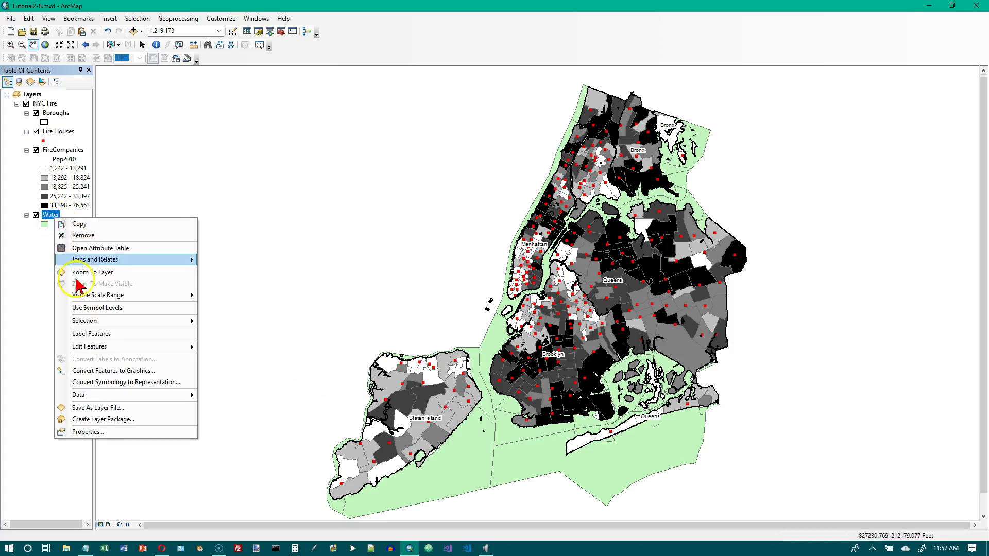
click(106, 434)
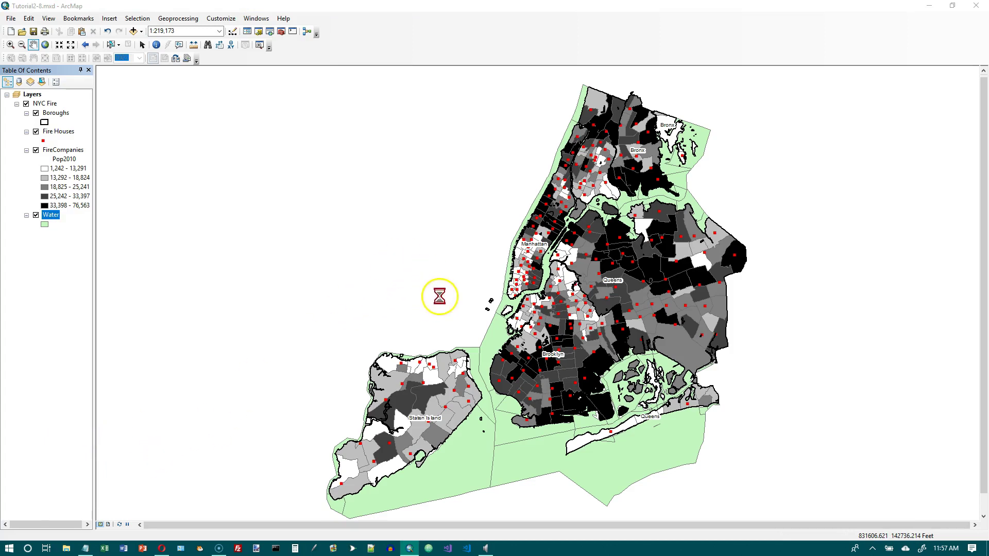
click(468, 218)
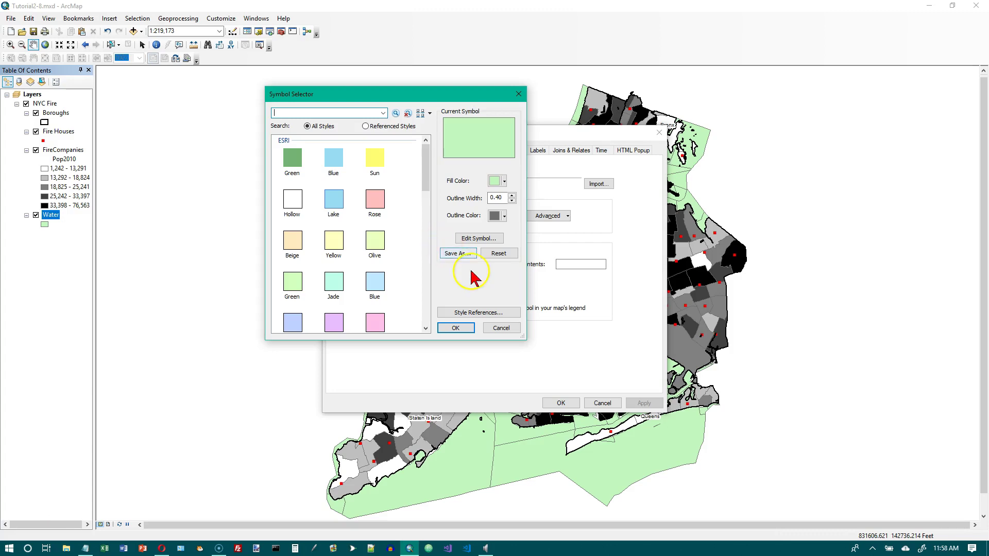
click(332, 158)
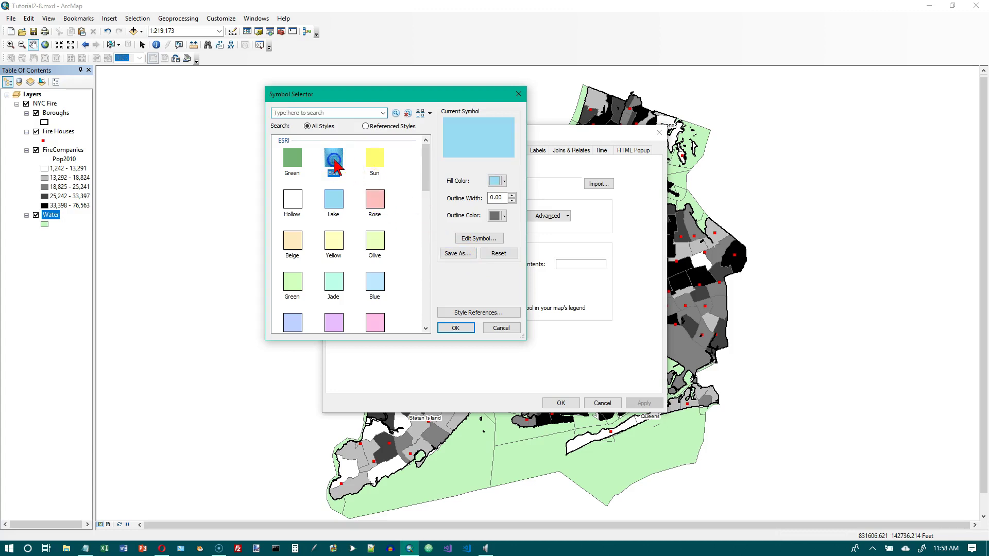
click(455, 328)
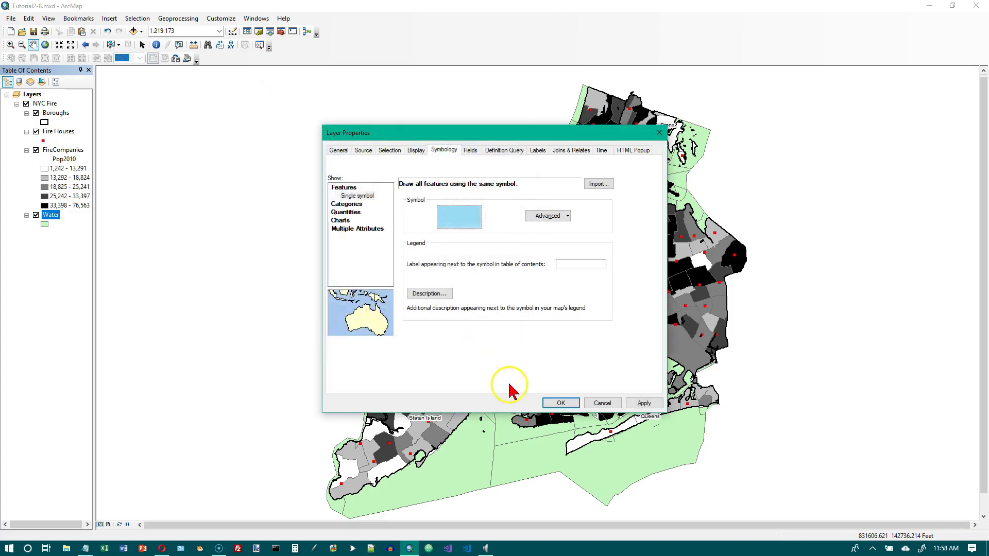
click(560, 404)
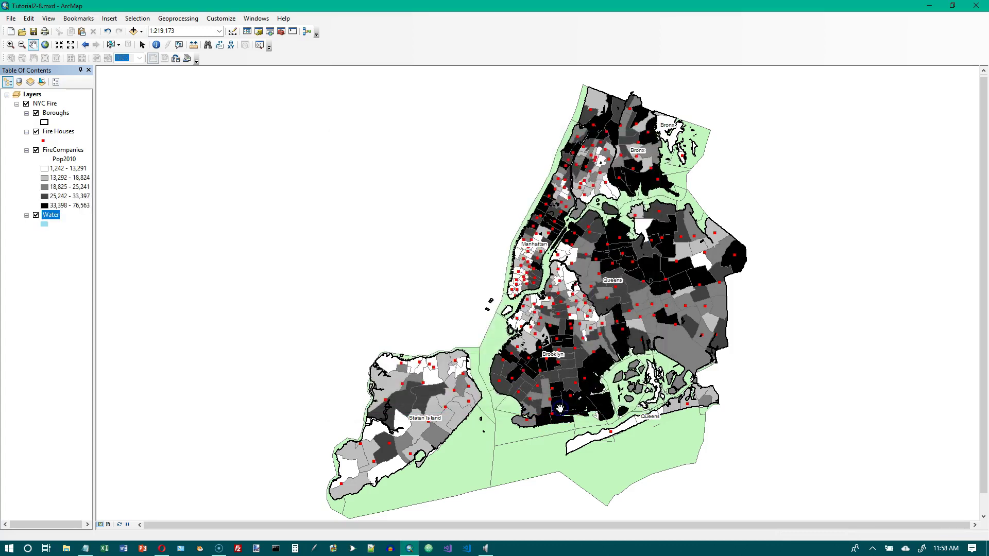
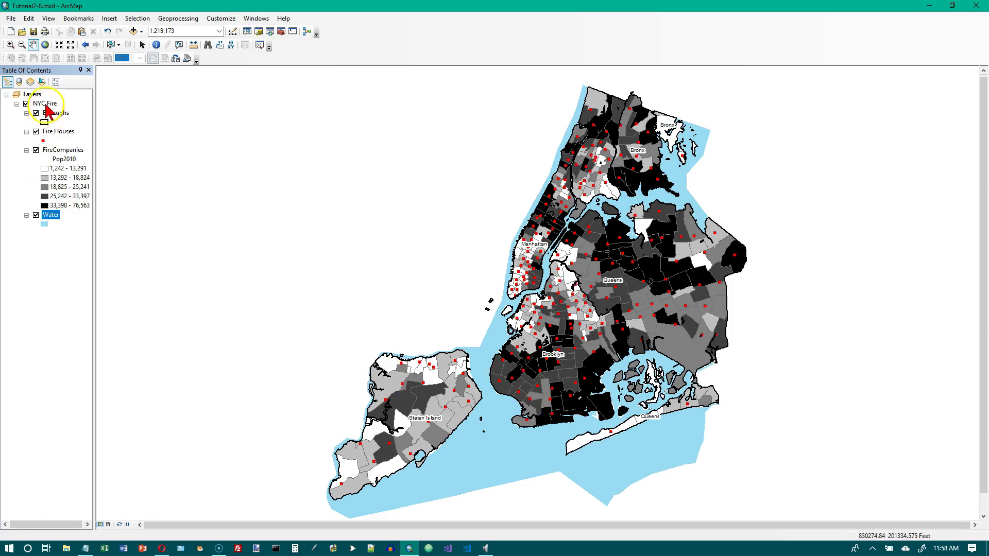
Start a layer package from the NYC Fire group layer, with its output file set to NYC Fire.lpk in the GIS folder.
right_click(46, 104)
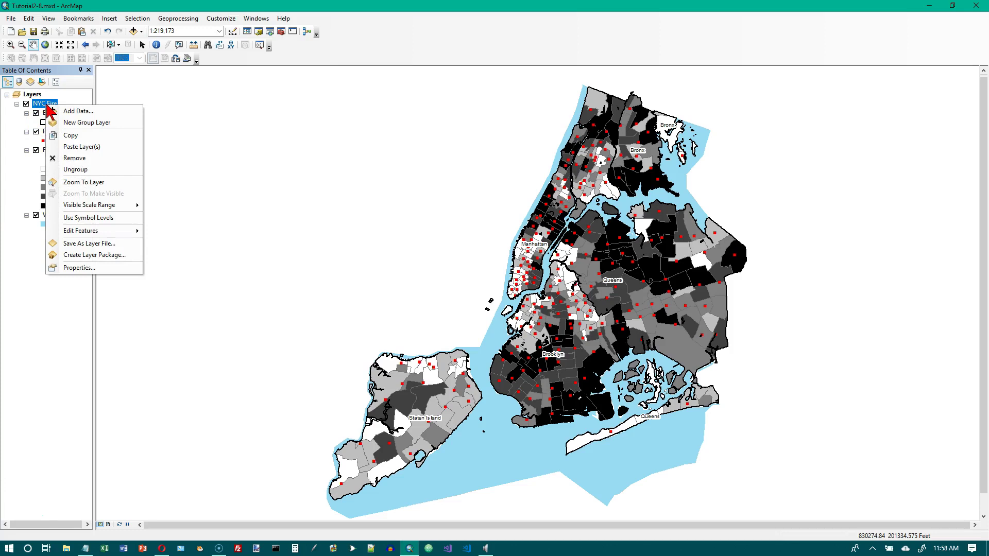
click(97, 254)
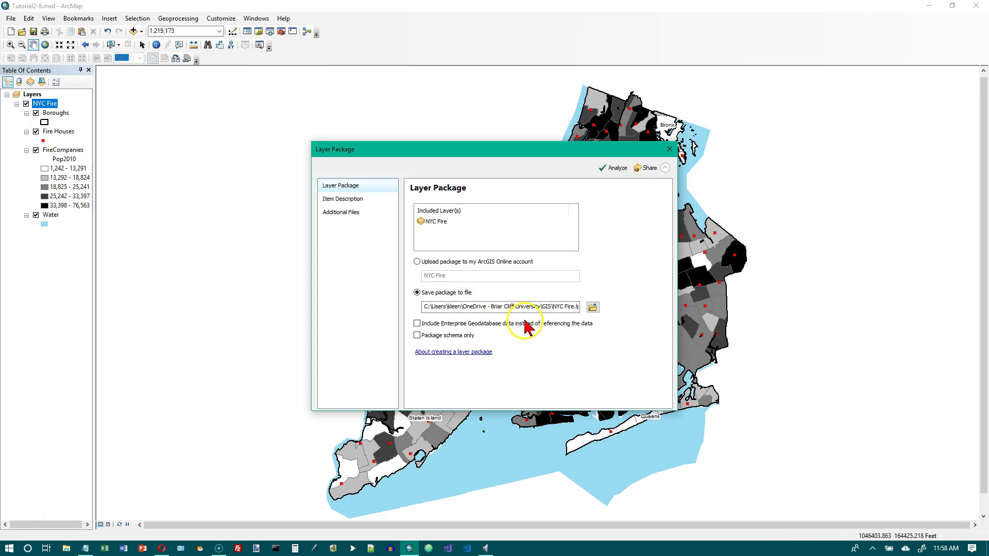
click(592, 307)
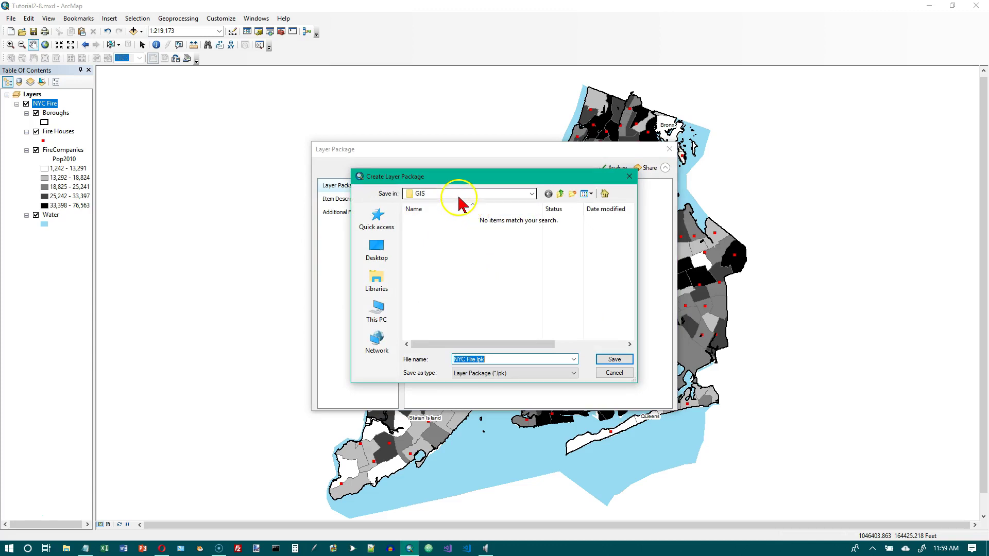
click(559, 194)
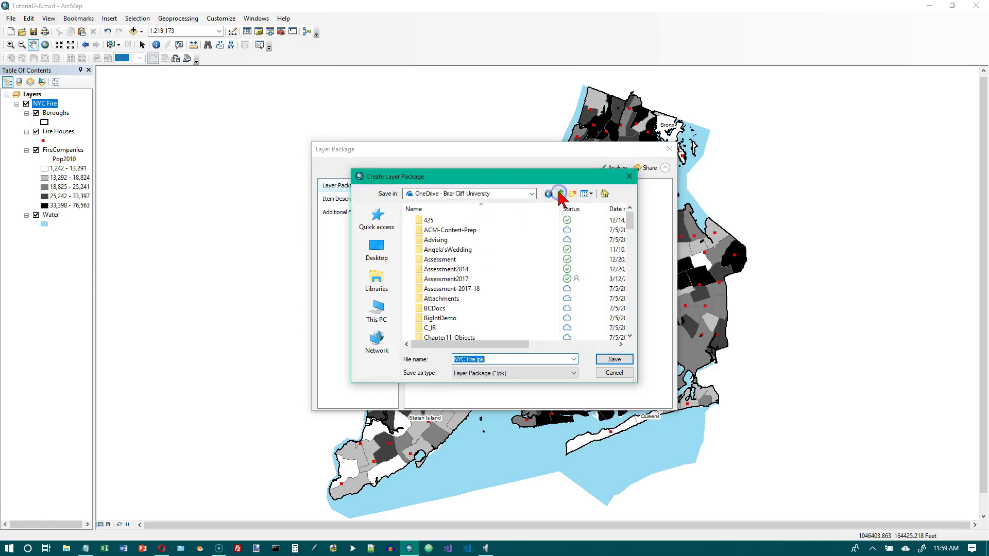
scroll(448, 282, down, 3)
scroll(448, 282, down, 10)
double_click(427, 299)
click(490, 360)
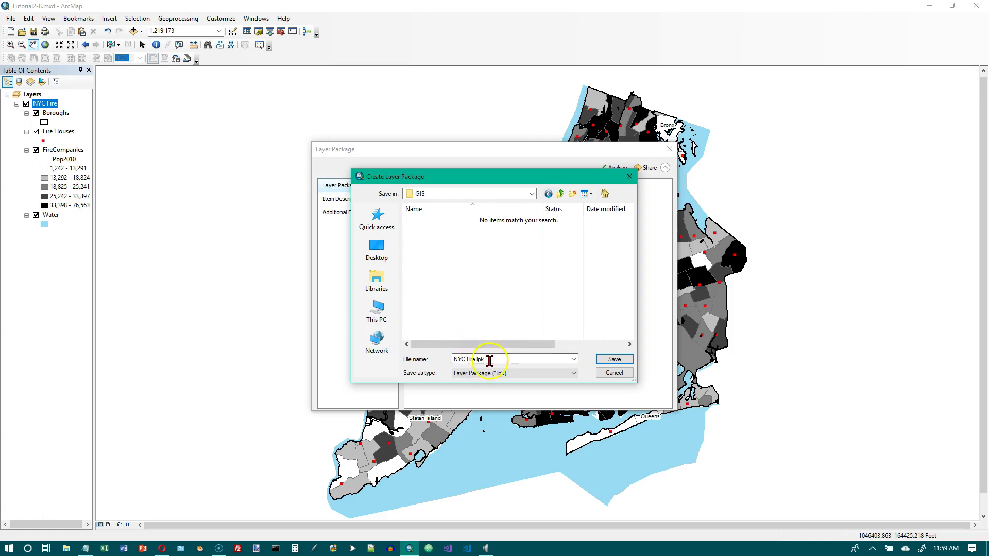
double_click(490, 359)
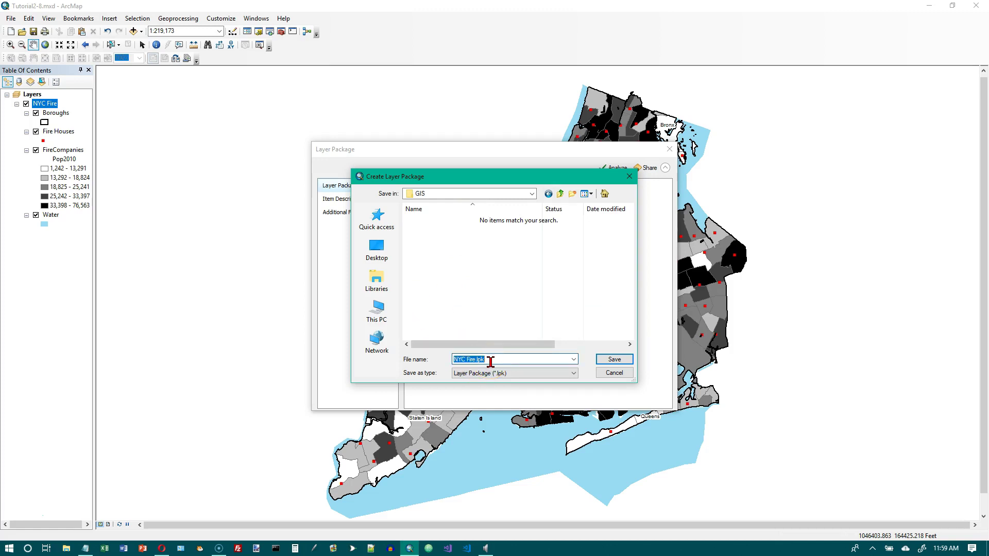
click(466, 365)
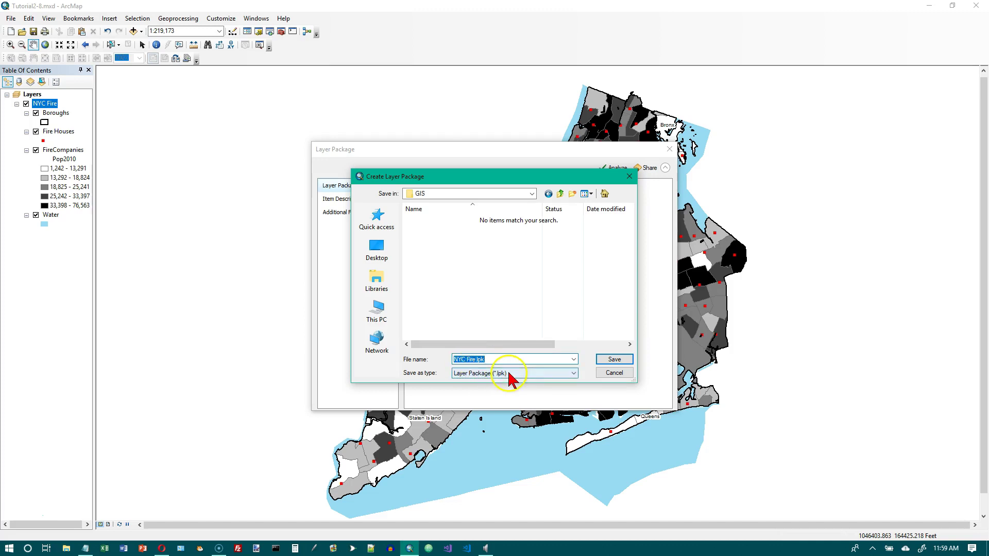
click(610, 360)
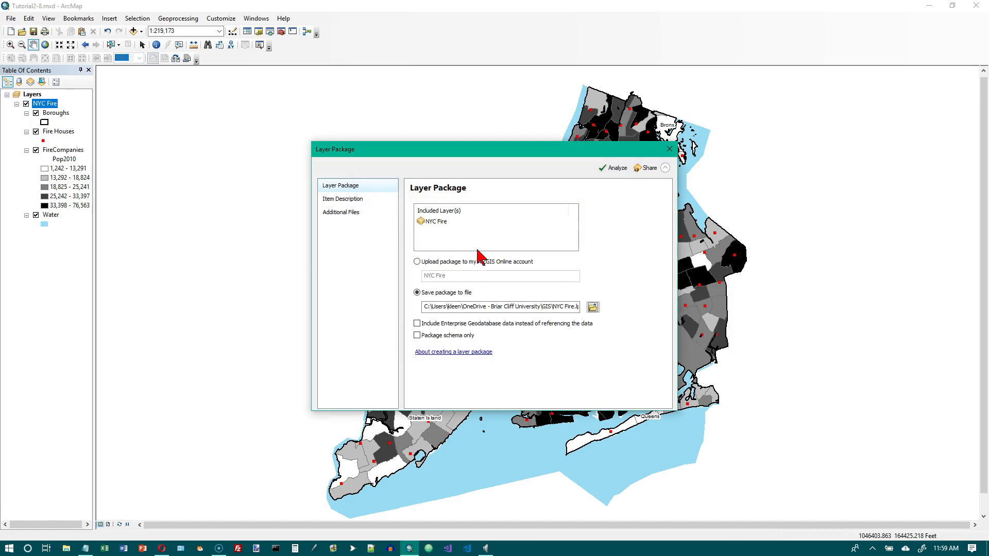
click(423, 243)
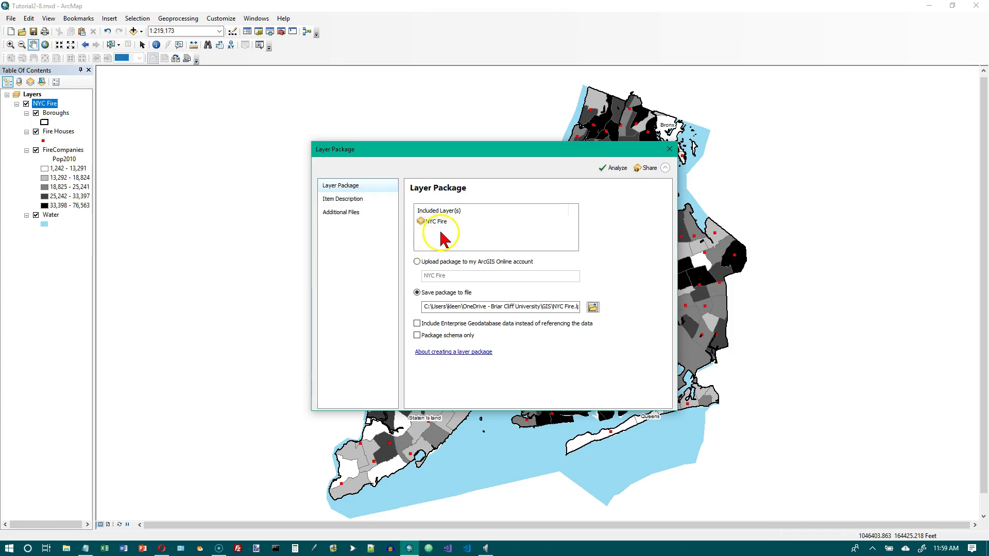
Copy the item description "NYC Fire Houses and Population" into the layer package's required summary.
click(344, 200)
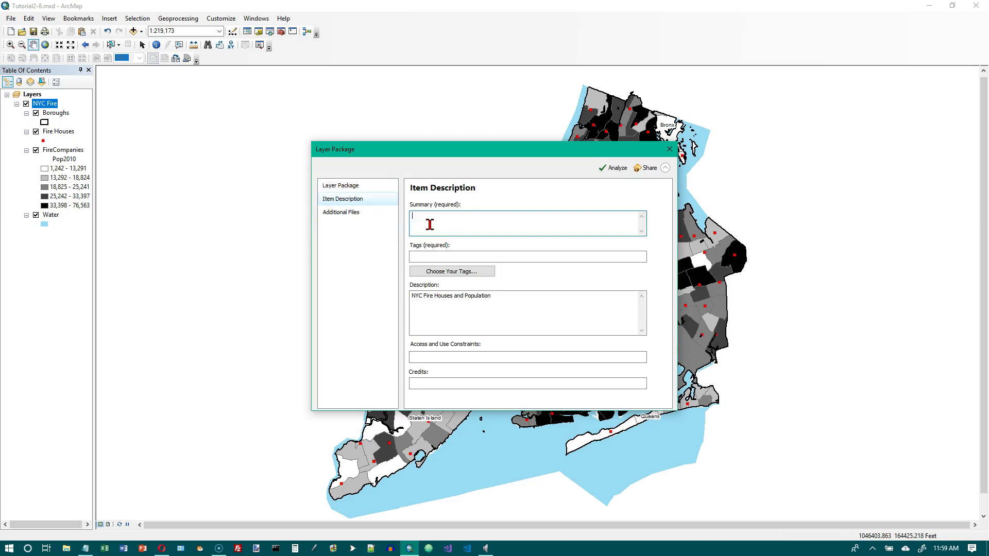
drag(495, 295, 399, 289)
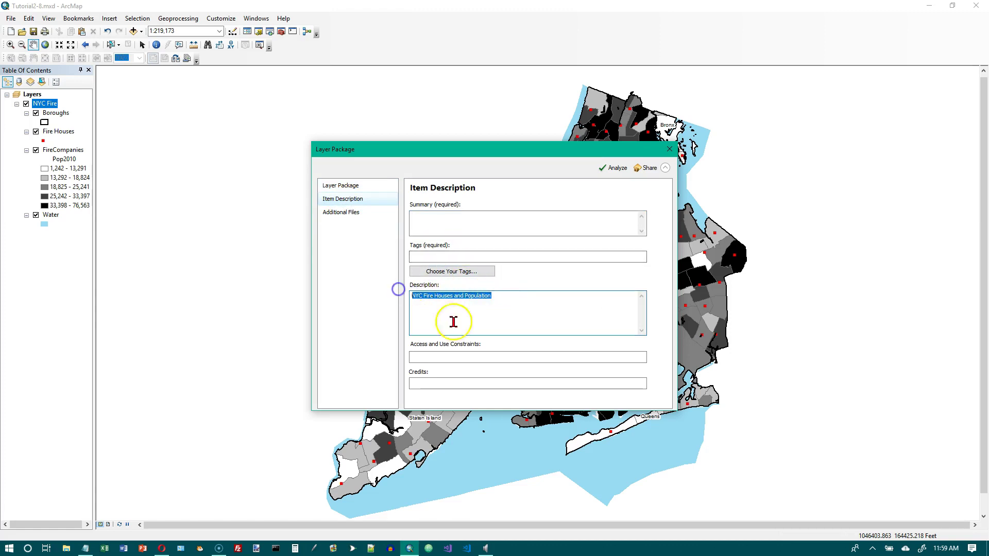
key(ctrl+c)
click(436, 223)
key(ctrl+v)
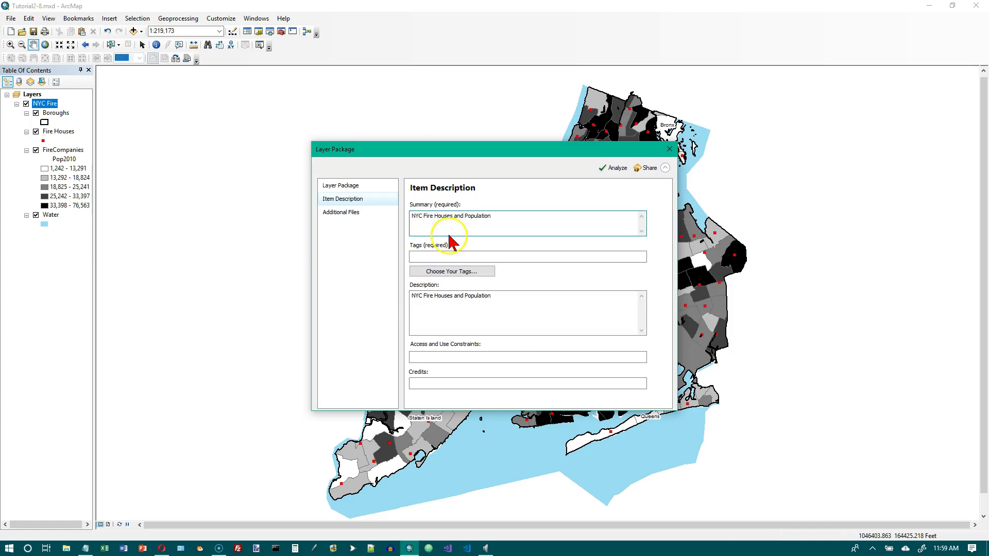
Tag the layer package NYC_Fire and share it to create the package file.
click(430, 257)
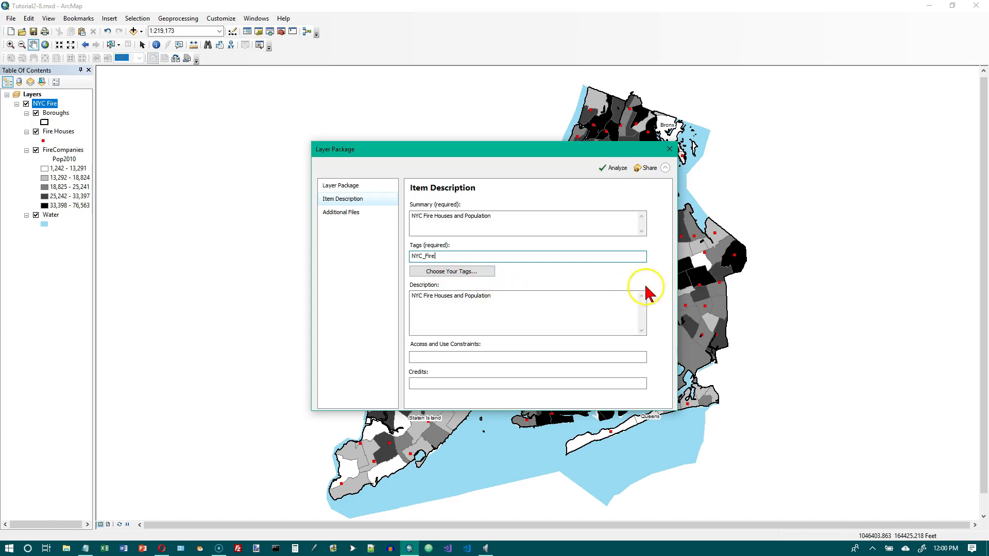
click(648, 169)
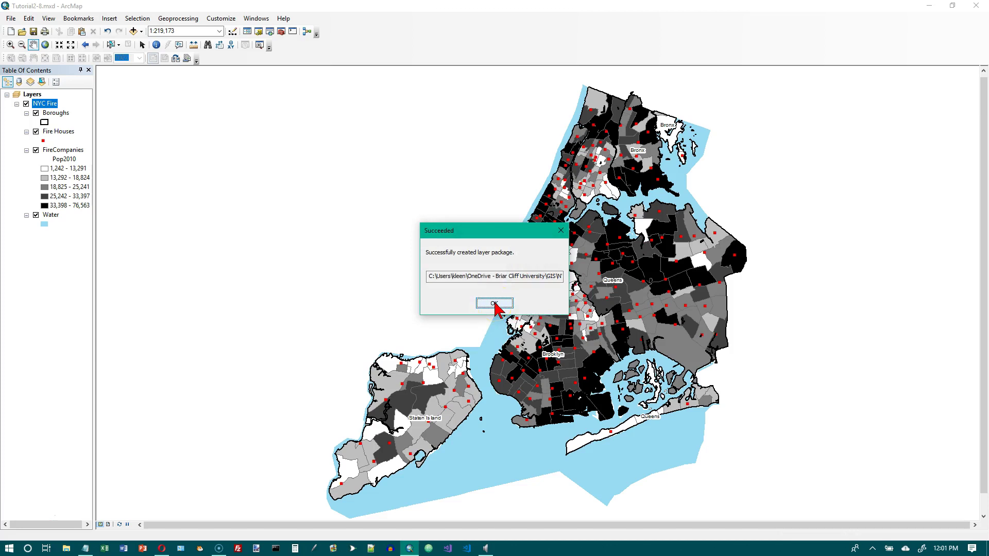
click(494, 303)
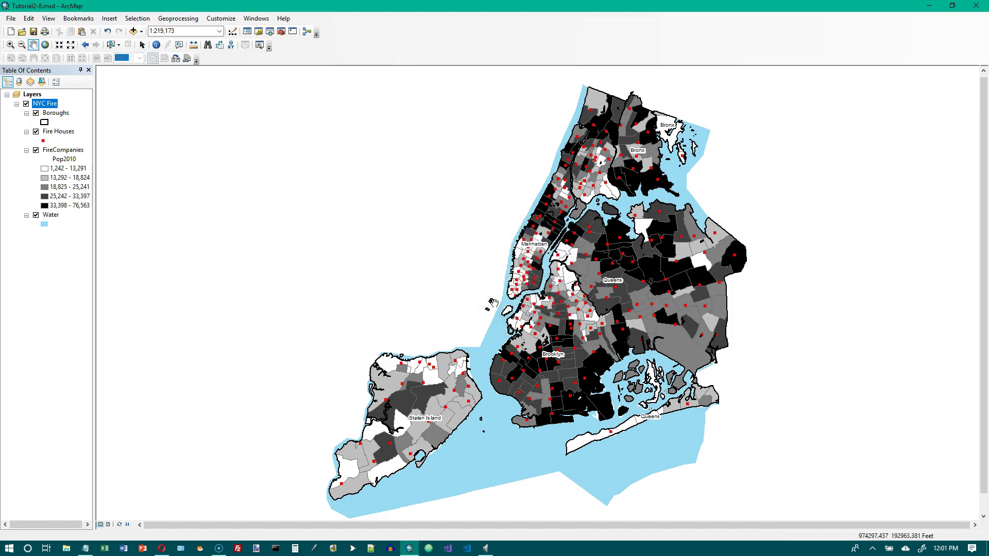